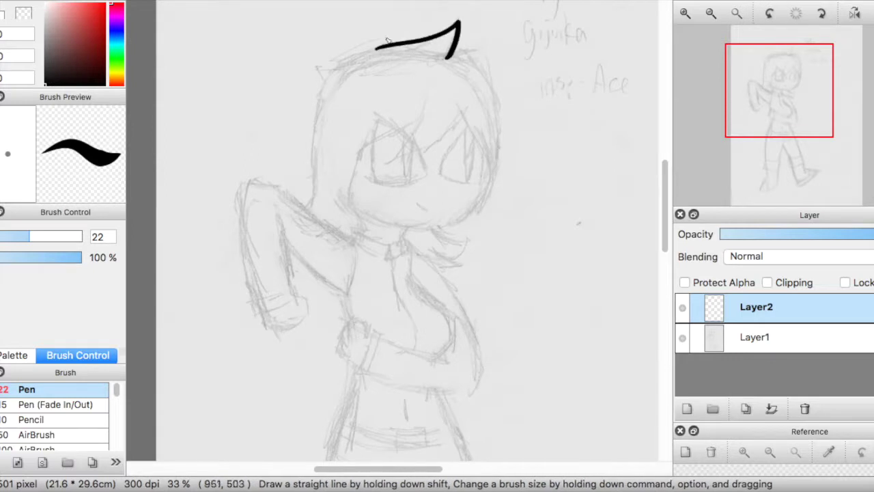
Ink the top edge of the hair with its pointed tufts and the jagged bangs across the forehead, using the size 22 Pen on Layer2
{"action": "key", "text": "super+z"}
{"action": "scroll", "coordinate": [508, 123], "scroll_direction": "up", "scroll_amount": 1}
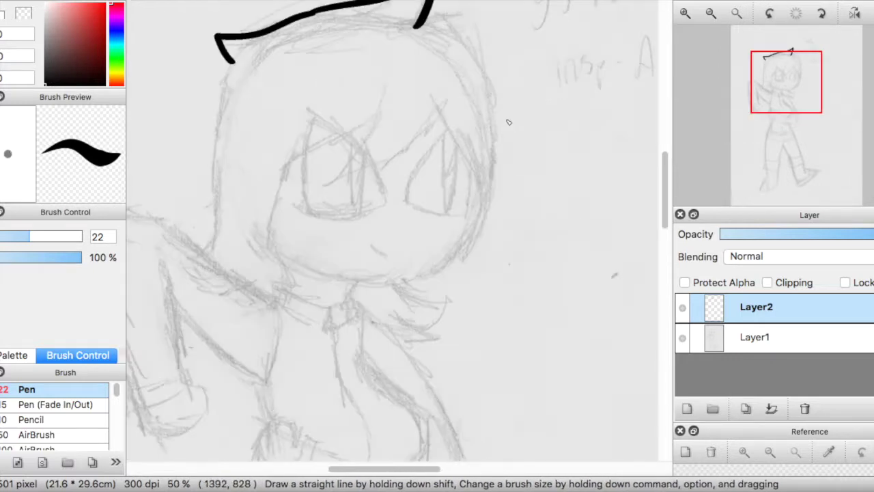
{"action": "left_click_drag", "start_coordinate": [369, 470], "coordinate": [357, 470]}
{"action": "left_click_drag", "start_coordinate": [665, 171], "coordinate": [665, 163]}
{"action": "mouse_move", "coordinate": [438, 141]}
{"action": "left_mouse_down"}
{"action": "mouse_move", "coordinate": [407, 219]}
{"action": "mouse_move", "coordinate": [417, 192]}
{"action": "mouse_move", "coordinate": [384, 235]}
{"action": "left_mouse_up"}
{"action": "key", "text": "super+z"}
{"action": "key", "text": "super+z"}
{"action": "key", "text": "super+z"}
{"action": "key", "text": "super+z"}
{"action": "left_click_drag", "start_coordinate": [500, 163], "coordinate": [398, 233]}
{"action": "key", "text": "super+z"}
{"action": "key", "text": "super+z"}
{"action": "left_click_drag", "start_coordinate": [405, 184], "coordinate": [340, 221]}
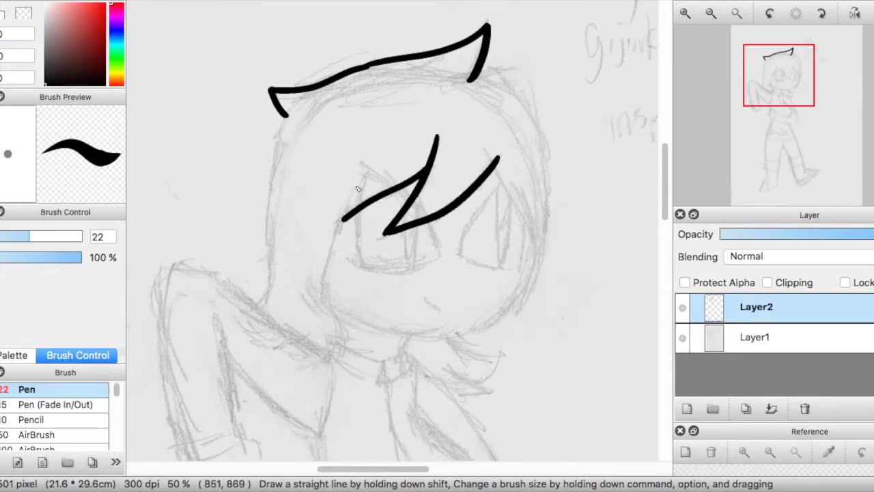
{"action": "left_click_drag", "start_coordinate": [355, 183], "coordinate": [340, 221]}
Ink the hair on the viewer's right, from the crown down to the pointed tip and back up to the bangs
{"action": "mouse_move", "coordinate": [497, 166]}
{"action": "left_mouse_down"}
{"action": "mouse_move", "coordinate": [535, 231]}
{"action": "mouse_move", "coordinate": [530, 253]}
{"action": "mouse_move", "coordinate": [542, 252]}
{"action": "mouse_move", "coordinate": [544, 263]}
{"action": "left_mouse_up"}
{"action": "key", "text": "super+z"}
{"action": "key", "text": "super+z"}
{"action": "key", "text": "super+z"}
{"action": "mouse_move", "coordinate": [481, 73]}
{"action": "left_mouse_down"}
{"action": "mouse_move", "coordinate": [541, 156]}
{"action": "mouse_move", "coordinate": [539, 179]}
{"action": "mouse_move", "coordinate": [504, 80]}
{"action": "mouse_move", "coordinate": [525, 66]}
{"action": "mouse_move", "coordinate": [547, 170]}
{"action": "left_mouse_up"}
{"action": "key", "text": "super+z"}
{"action": "key", "text": "super+z"}
{"action": "left_click_drag", "start_coordinate": [547, 155], "coordinate": [544, 267]}
{"action": "key", "text": "super+z"}
{"action": "key", "text": "super+z"}
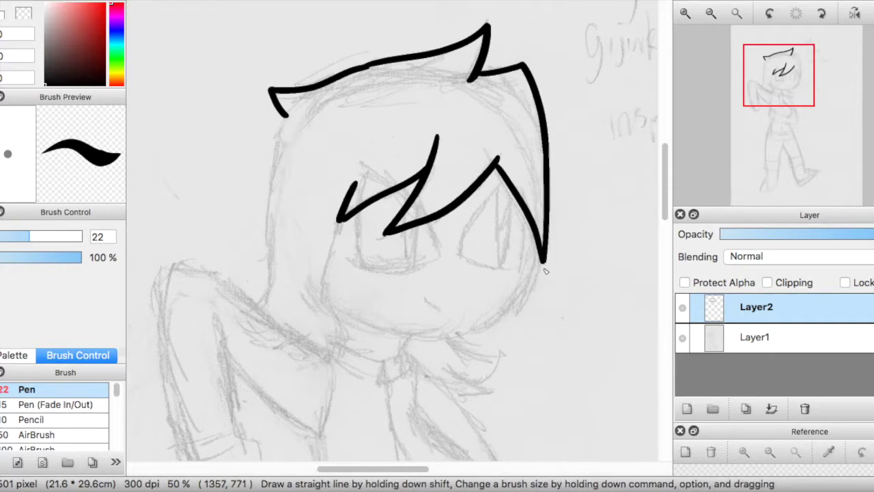
{"action": "key", "text": "e"}
{"action": "key", "text": "e"}
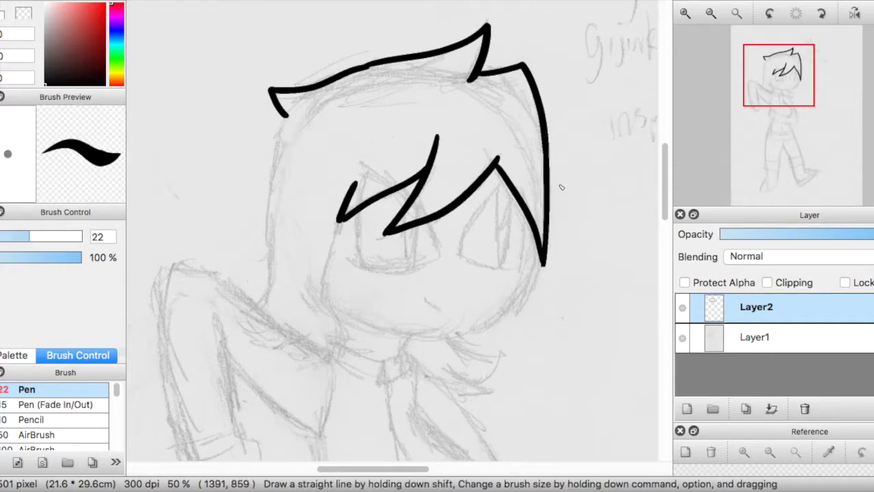
Ink the long hair on the viewer's left, including the flipped ends and the inner lock framing the face
{"action": "scroll", "coordinate": [375, 476], "scroll_direction": "left", "scroll_amount": 3}
{"action": "left_click_drag", "start_coordinate": [326, 111], "coordinate": [304, 304]}
{"action": "key", "text": "super+z"}
{"action": "mouse_move", "coordinate": [310, 252]}
{"action": "left_mouse_down"}
{"action": "mouse_move", "coordinate": [295, 310]}
{"action": "mouse_move", "coordinate": [279, 314]}
{"action": "mouse_move", "coordinate": [329, 338]}
{"action": "mouse_move", "coordinate": [342, 331]}
{"action": "mouse_move", "coordinate": [319, 343]}
{"action": "mouse_move", "coordinate": [358, 342]}
{"action": "left_mouse_up"}
{"action": "left_click_drag", "start_coordinate": [378, 217], "coordinate": [367, 316]}
{"action": "scroll", "coordinate": [422, 236], "scroll_direction": "down", "scroll_amount": 5}
{"action": "left_click_drag", "start_coordinate": [354, 156], "coordinate": [376, 195]}
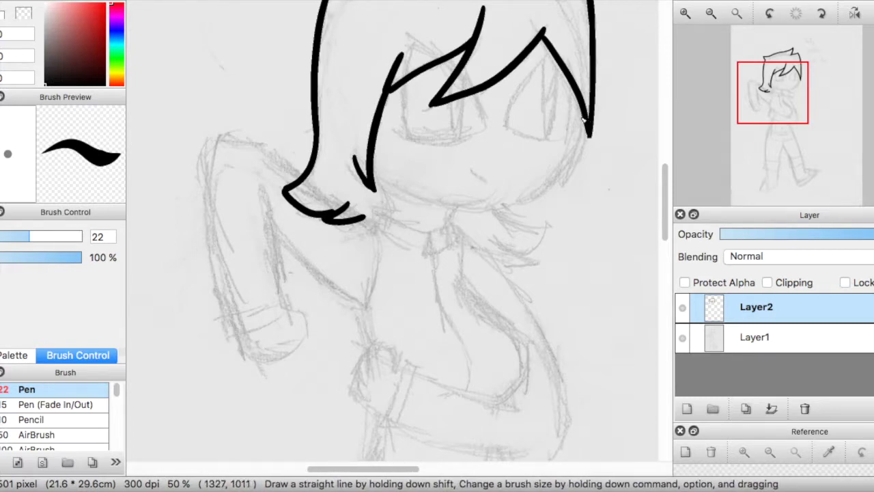
Ink the jawline, then the short neck lines and the pointed collar band beneath the chin
{"action": "left_click_drag", "start_coordinate": [588, 116], "coordinate": [527, 196]}
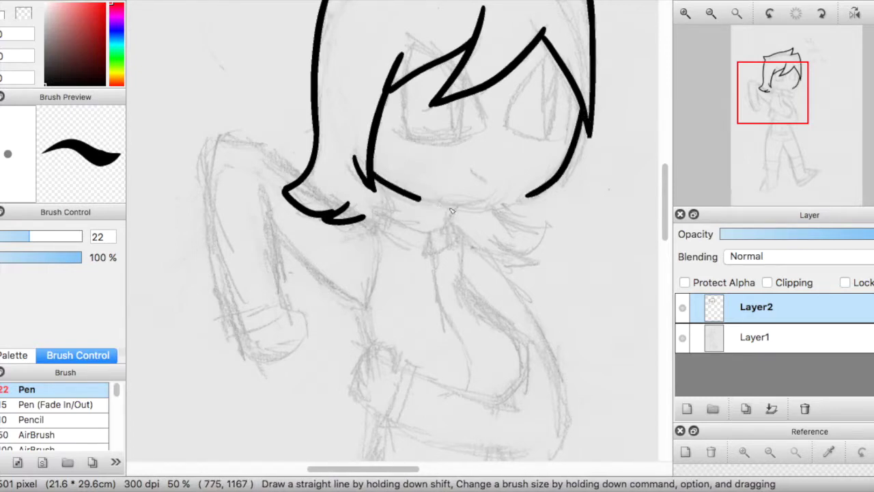
{"action": "mouse_move", "coordinate": [375, 177]}
{"action": "left_mouse_down"}
{"action": "mouse_move", "coordinate": [443, 203]}
{"action": "mouse_move", "coordinate": [523, 198]}
{"action": "left_mouse_up"}
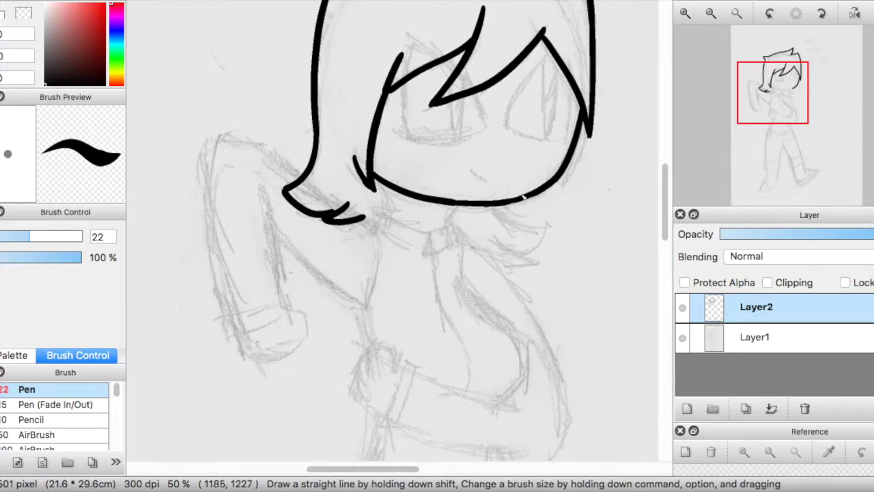
{"action": "left_click_drag", "start_coordinate": [379, 211], "coordinate": [421, 232]}
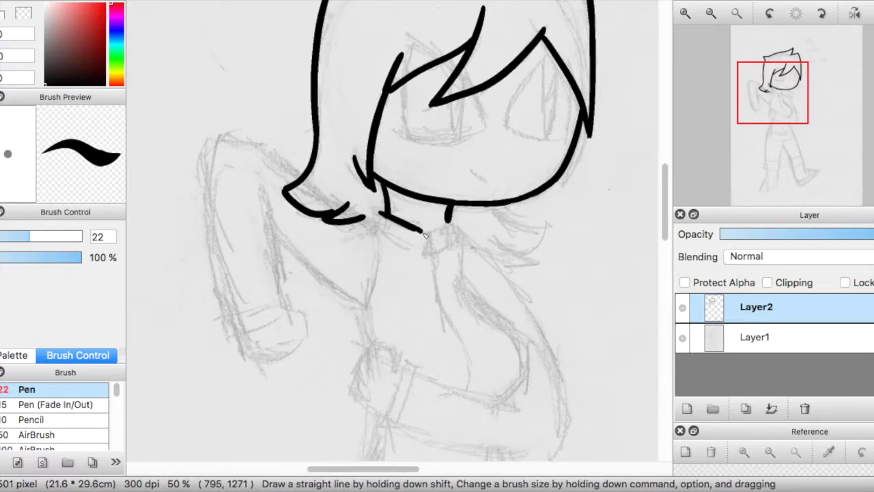
{"action": "left_click_drag", "start_coordinate": [374, 219], "coordinate": [433, 250]}
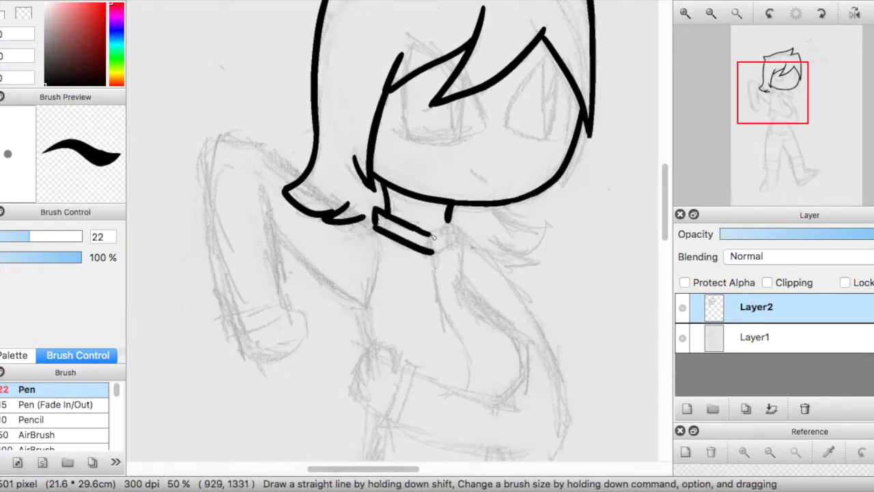
{"action": "left_click_drag", "start_coordinate": [455, 215], "coordinate": [434, 254]}
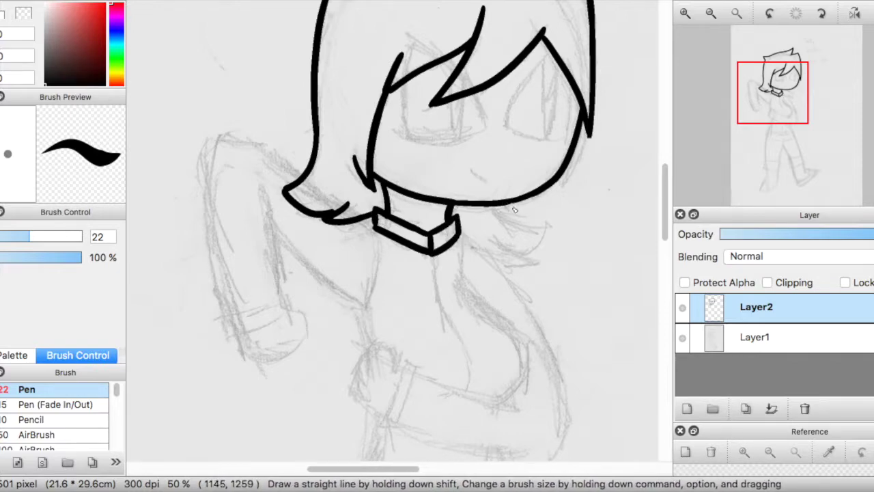
Ink the curved side of the chest running from the collar down to the armpit of the raised arm
{"action": "mouse_move", "coordinate": [667, 169]}
{"action": "left_mouse_down"}
{"action": "mouse_move", "coordinate": [667, 190]}
{"action": "mouse_move", "coordinate": [666, 179]}
{"action": "left_mouse_up"}
{"action": "mouse_move", "coordinate": [374, 180]}
{"action": "left_mouse_down"}
{"action": "mouse_move", "coordinate": [380, 212]}
{"action": "mouse_move", "coordinate": [376, 192]}
{"action": "mouse_move", "coordinate": [364, 267]}
{"action": "left_mouse_up"}
{"action": "key", "text": "super+z"}
{"action": "key", "text": "super+z"}
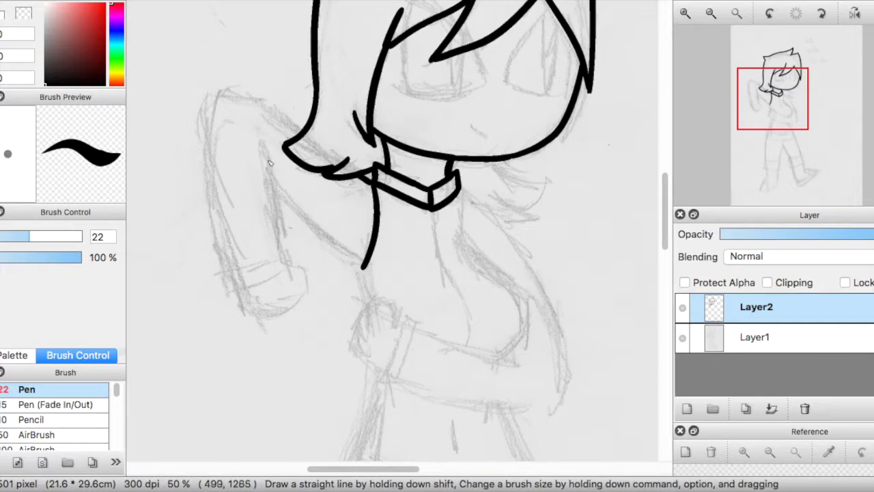
Ink the bent sleeve of the raised arm, from the shoulder around the elbow and down both sides to the wrist
{"action": "left_click_drag", "start_coordinate": [264, 149], "coordinate": [280, 247]}
{"action": "left_click_drag", "start_coordinate": [225, 94], "coordinate": [301, 134]}
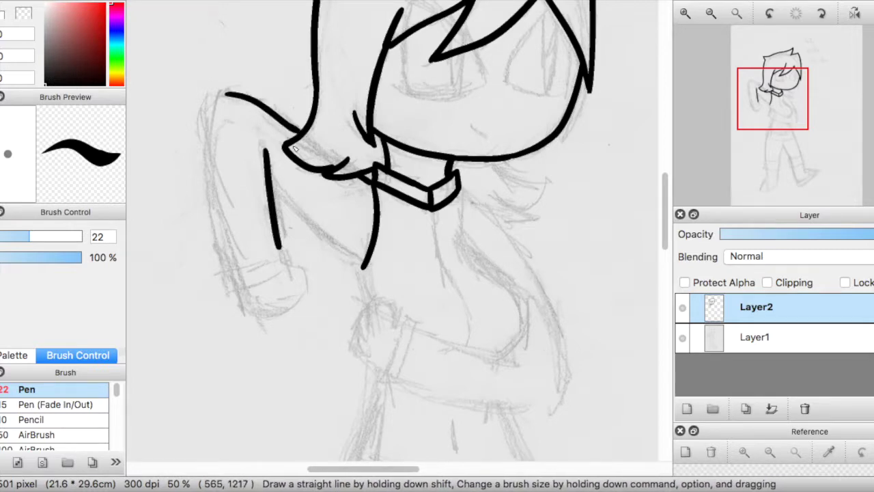
{"action": "key", "text": "super+z"}
{"action": "mouse_move", "coordinate": [222, 93]}
{"action": "left_mouse_down"}
{"action": "mouse_move", "coordinate": [203, 137]}
{"action": "mouse_move", "coordinate": [225, 248]}
{"action": "left_mouse_up"}
{"action": "key", "text": "super+z"}
{"action": "left_click_drag", "start_coordinate": [205, 128], "coordinate": [224, 239]}
{"action": "key", "text": "super+z"}
{"action": "mouse_move", "coordinate": [205, 128]}
{"action": "left_mouse_down"}
{"action": "mouse_move", "coordinate": [225, 233]}
{"action": "mouse_move", "coordinate": [202, 186]}
{"action": "mouse_move", "coordinate": [239, 237]}
{"action": "mouse_move", "coordinate": [230, 254]}
{"action": "mouse_move", "coordinate": [237, 274]}
{"action": "mouse_move", "coordinate": [287, 255]}
{"action": "left_mouse_up"}
{"action": "key", "text": "super+z"}
{"action": "key", "text": "super+z"}
{"action": "key", "text": "super+z"}
Ink the raised sleeve's cuff and the underside of its upper arm down to the torso
{"action": "left_click_drag", "start_coordinate": [228, 271], "coordinate": [285, 251]}
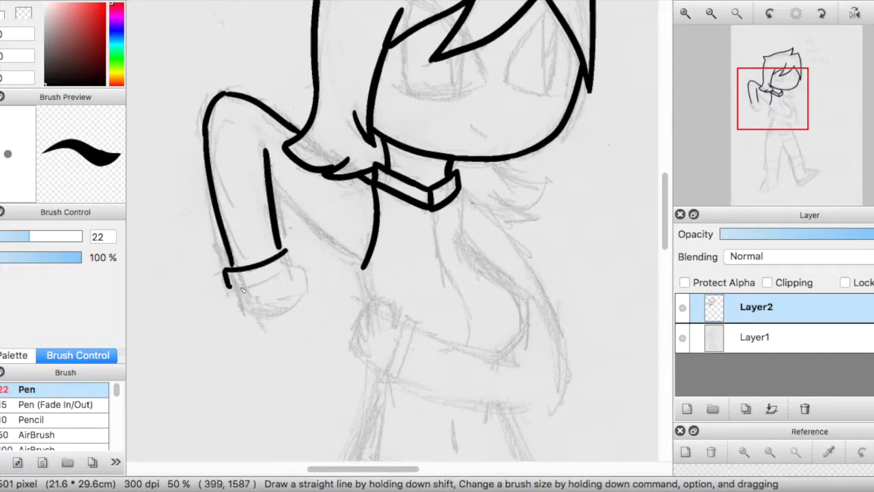
{"action": "left_click_drag", "start_coordinate": [241, 289], "coordinate": [294, 267]}
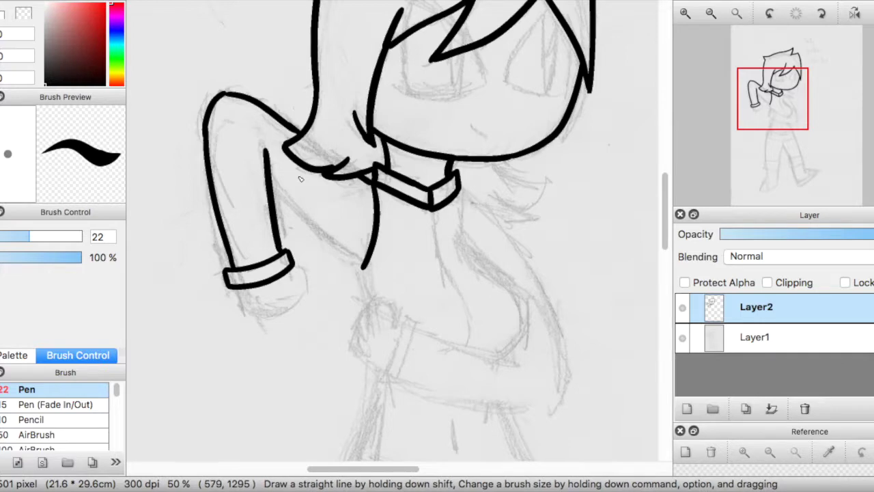
{"action": "key", "text": "super+z"}
{"action": "left_click_drag", "start_coordinate": [272, 178], "coordinate": [362, 264]}
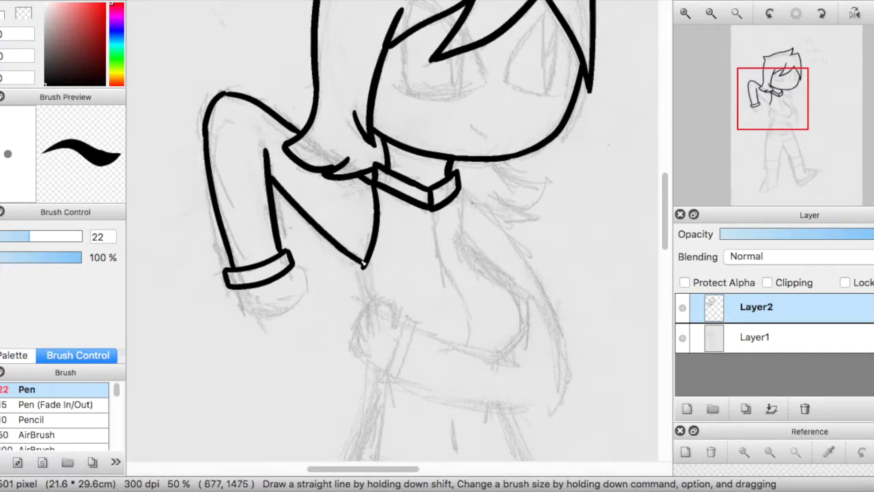
Ink the outer edge of the folded arm from the collar over the shoulder to the elbow
{"action": "scroll", "coordinate": [602, 200], "scroll_direction": "down", "scroll_amount": 4}
{"action": "mouse_move", "coordinate": [460, 110]}
{"action": "left_mouse_down"}
{"action": "mouse_move", "coordinate": [522, 193]}
{"action": "mouse_move", "coordinate": [523, 174]}
{"action": "mouse_move", "coordinate": [559, 254]}
{"action": "left_mouse_up"}
{"action": "key", "text": "super+z"}
{"action": "mouse_move", "coordinate": [517, 173]}
{"action": "left_mouse_down"}
{"action": "mouse_move", "coordinate": [559, 258]}
{"action": "mouse_move", "coordinate": [562, 321]}
{"action": "left_mouse_up"}
{"action": "key", "text": "super+z"}
{"action": "mouse_move", "coordinate": [557, 250]}
{"action": "left_mouse_down"}
{"action": "mouse_move", "coordinate": [554, 327]}
{"action": "mouse_move", "coordinate": [563, 295]}
{"action": "left_mouse_up"}
Ink the folded arm's cuff, the upper edge of its forearm and the inner curve of its sleeve
{"action": "left_click_drag", "start_coordinate": [415, 241], "coordinate": [391, 286]}
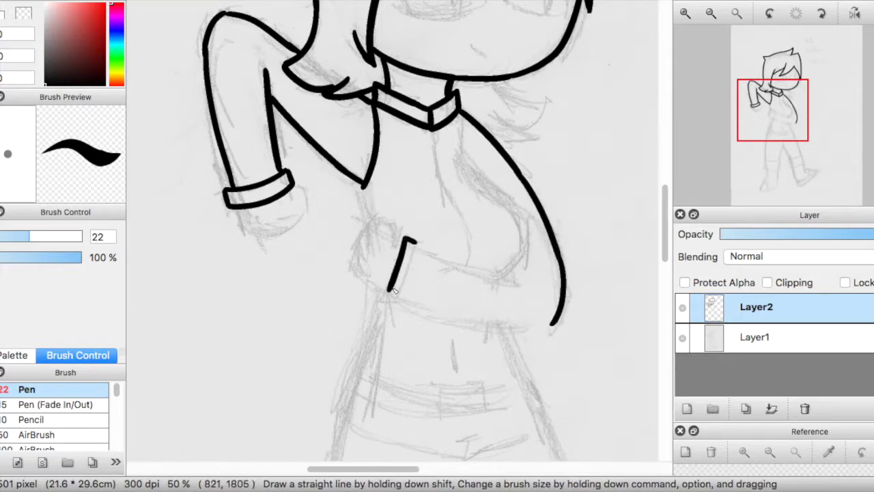
{"action": "left_click_drag", "start_coordinate": [421, 246], "coordinate": [407, 308]}
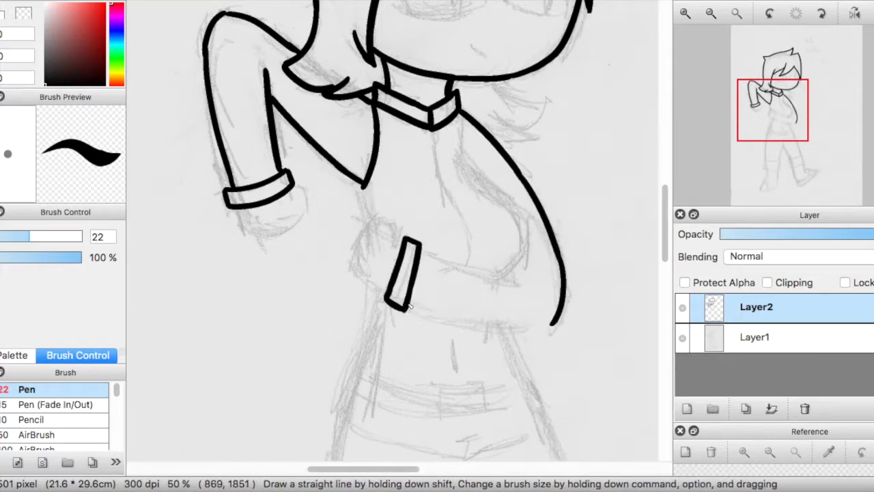
{"action": "left_click_drag", "start_coordinate": [421, 251], "coordinate": [516, 278]}
{"action": "key", "text": "super+z"}
{"action": "key", "text": "super+z"}
{"action": "mouse_move", "coordinate": [465, 162]}
{"action": "left_mouse_down"}
{"action": "mouse_move", "coordinate": [534, 224]}
{"action": "mouse_move", "coordinate": [517, 212]}
{"action": "mouse_move", "coordinate": [514, 274]}
{"action": "left_mouse_up"}
{"action": "key", "text": "super+z"}
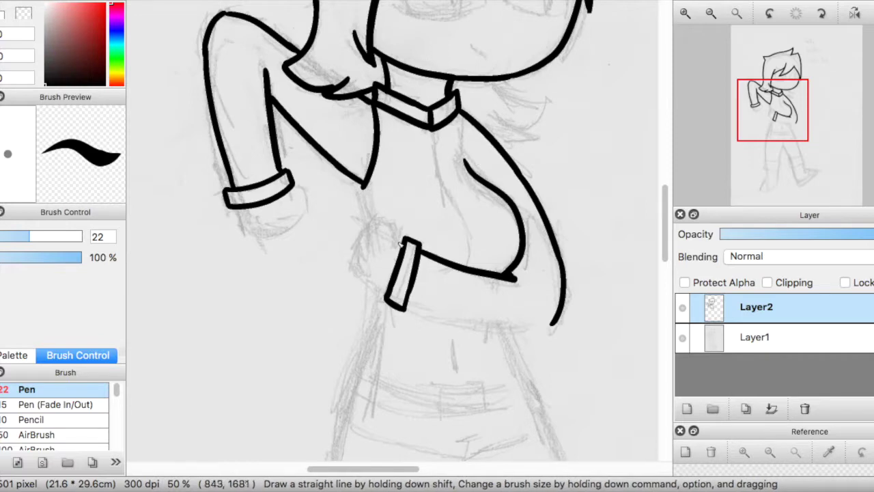
Ink the fists extending from the cuffs of the folded arm and the raised arm
{"action": "key", "text": "super+z"}
{"action": "mouse_move", "coordinate": [377, 222]}
{"action": "left_mouse_down"}
{"action": "mouse_move", "coordinate": [363, 273]}
{"action": "mouse_move", "coordinate": [387, 293]}
{"action": "left_mouse_up"}
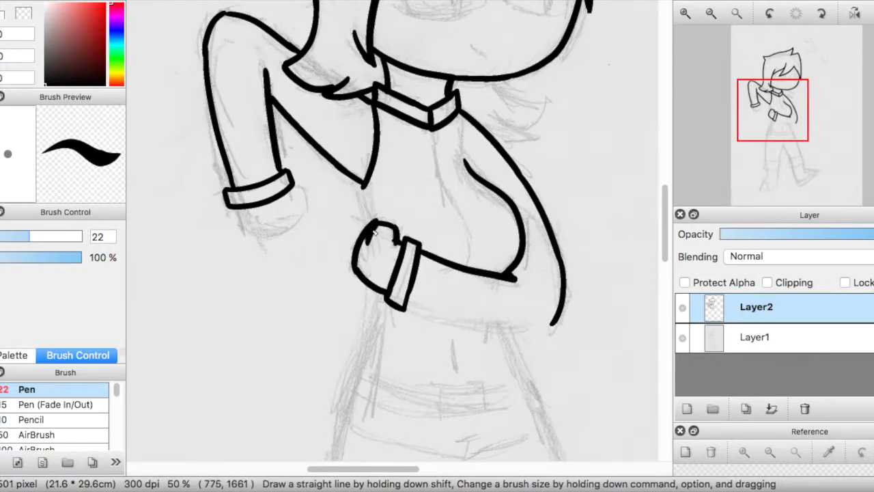
{"action": "key", "text": "super+z"}
{"action": "left_click_drag", "start_coordinate": [239, 209], "coordinate": [270, 233]}
{"action": "key", "text": "super+z"}
{"action": "left_click_drag", "start_coordinate": [305, 210], "coordinate": [271, 233]}
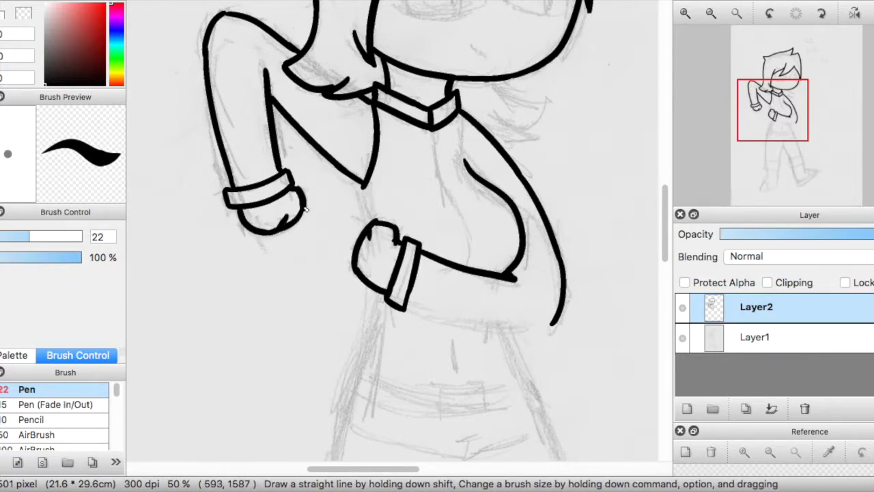
Ink the torso's side on the viewer's left, above the folded arm's fist and down to the waist
{"action": "left_click_drag", "start_coordinate": [363, 184], "coordinate": [370, 224]}
{"action": "key", "text": "super+z"}
{"action": "key", "text": "super+z"}
{"action": "left_click_drag", "start_coordinate": [363, 184], "coordinate": [370, 224]}
{"action": "scroll", "coordinate": [622, 249], "scroll_direction": "down", "scroll_amount": 5}
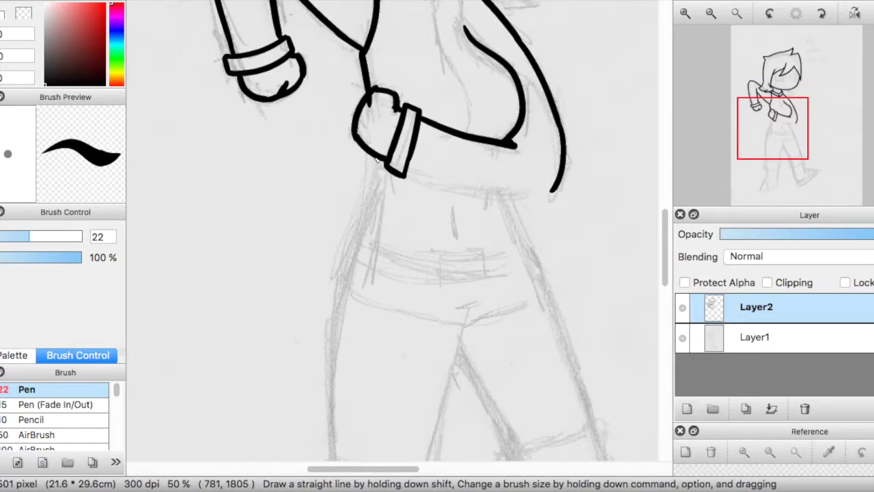
{"action": "left_click_drag", "start_coordinate": [377, 159], "coordinate": [355, 240]}
Ink the rectangular belt buckle at the waist
{"action": "mouse_move", "coordinate": [440, 253]}
{"action": "left_mouse_down"}
{"action": "mouse_move", "coordinate": [443, 285]}
{"action": "mouse_move", "coordinate": [439, 280]}
{"action": "left_mouse_up"}
{"action": "key", "text": "super+z"}
{"action": "left_click_drag", "start_coordinate": [440, 252], "coordinate": [480, 248]}
{"action": "key", "text": "super+z"}
{"action": "left_click_drag", "start_coordinate": [481, 247], "coordinate": [487, 279]}
Ink the lower edge of the folded forearm to the elbow and the flipped hair ends beside the collar
{"action": "scroll", "coordinate": [572, 224], "scroll_direction": "up", "scroll_amount": 2}
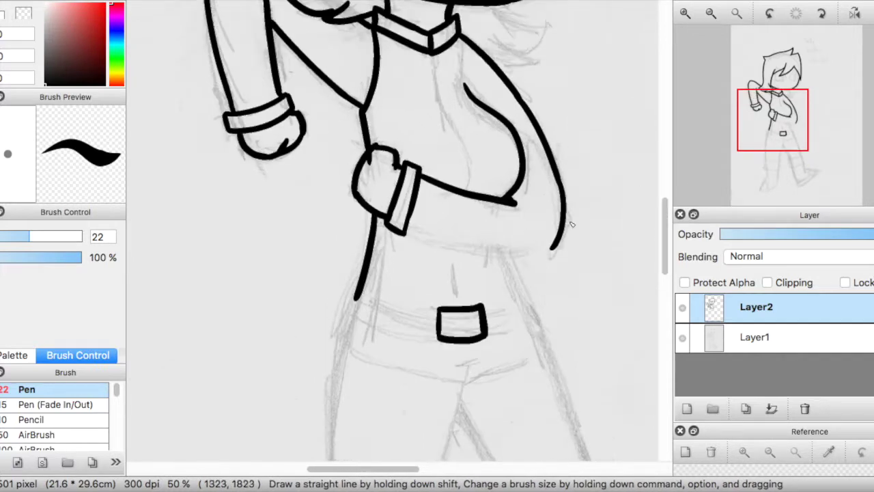
{"action": "left_click_drag", "start_coordinate": [410, 230], "coordinate": [528, 250]}
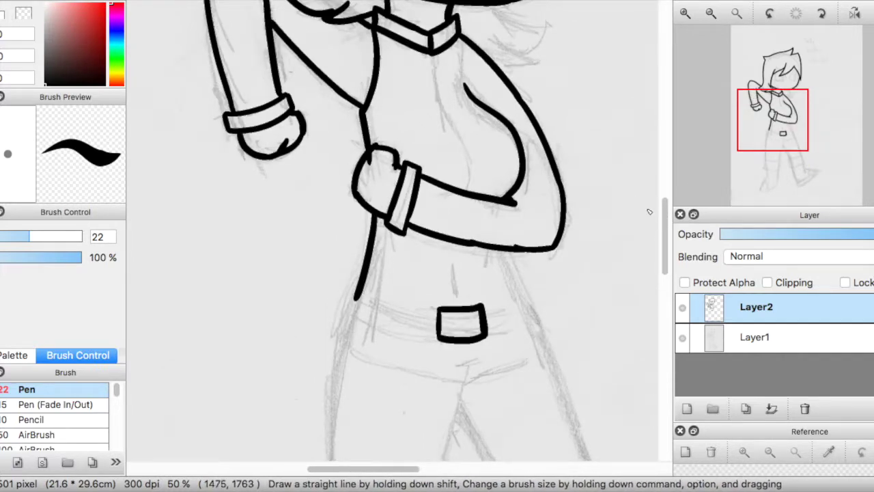
{"action": "scroll", "coordinate": [635, 198], "scroll_direction": "up", "scroll_amount": 4}
{"action": "mouse_move", "coordinate": [512, 109]}
{"action": "left_mouse_down"}
{"action": "mouse_move", "coordinate": [524, 139]}
{"action": "mouse_move", "coordinate": [472, 149]}
{"action": "left_mouse_up"}
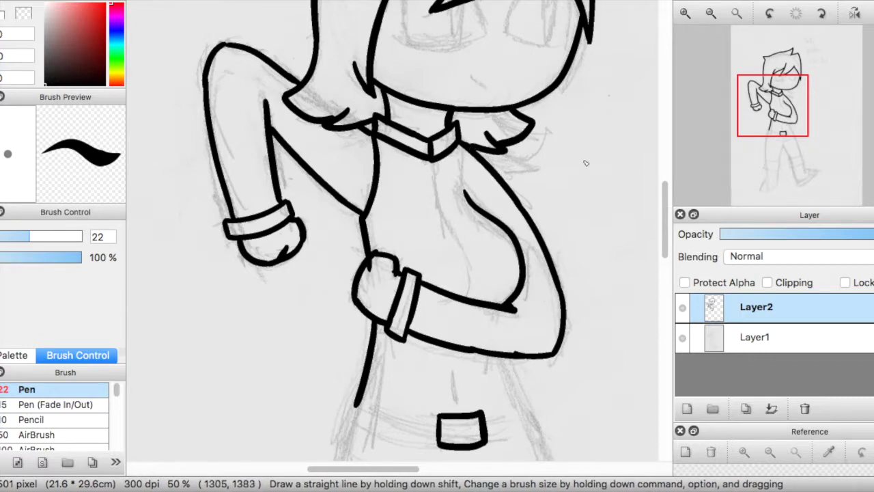
{"action": "scroll", "coordinate": [659, 216], "scroll_direction": "up", "scroll_amount": 4}
Ink the waist's side below the elbow and the outer edge of the leg on the viewer's left down to its cuff
{"action": "scroll", "coordinate": [659, 216], "scroll_direction": "down", "scroll_amount": 15}
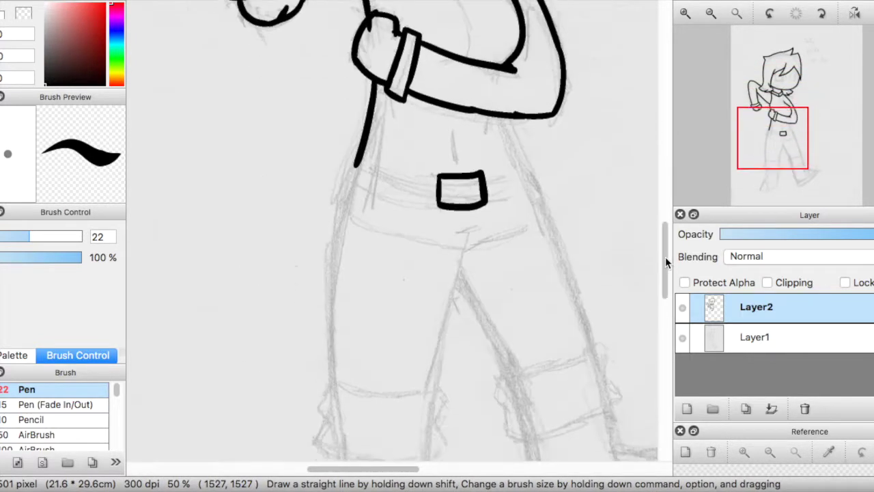
{"action": "left_click_drag", "start_coordinate": [664, 257], "coordinate": [665, 237]}
{"action": "left_click_drag", "start_coordinate": [504, 141], "coordinate": [520, 183]}
{"action": "key", "text": "super+z"}
{"action": "key", "text": "super+z"}
{"action": "mouse_move", "coordinate": [360, 181]}
{"action": "left_mouse_down"}
{"action": "mouse_move", "coordinate": [437, 202]}
{"action": "mouse_move", "coordinate": [338, 223]}
{"action": "mouse_move", "coordinate": [333, 403]}
{"action": "left_mouse_up"}
{"action": "key", "text": "super+z"}
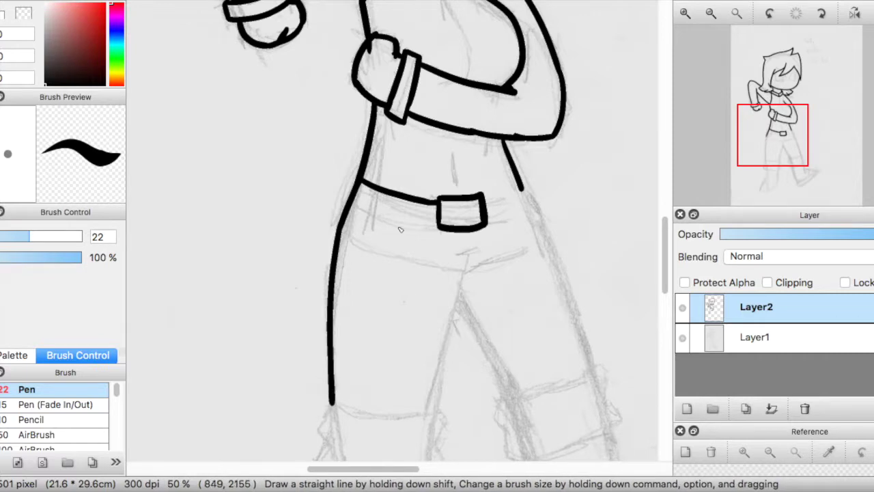
Complete the belt outline on both sides of the buckle
{"action": "left_click_drag", "start_coordinate": [354, 200], "coordinate": [437, 222]}
{"action": "mouse_move", "coordinate": [524, 190]}
{"action": "left_mouse_down"}
{"action": "mouse_move", "coordinate": [486, 202]}
{"action": "mouse_move", "coordinate": [535, 216]}
{"action": "left_mouse_up"}
{"action": "key", "text": "super+z"}
{"action": "key", "text": "super+z"}
{"action": "key", "text": "super+shift+z"}
Ink the crotch seam and the inner edge of the leg on the viewer's left down to the knee
{"action": "scroll", "coordinate": [648, 184], "scroll_direction": "down", "scroll_amount": 5}
{"action": "mouse_move", "coordinate": [470, 64]}
{"action": "left_mouse_down"}
{"action": "mouse_move", "coordinate": [441, 196]}
{"action": "mouse_move", "coordinate": [466, 77]}
{"action": "mouse_move", "coordinate": [436, 183]}
{"action": "left_mouse_up"}
{"action": "key", "text": "super+z"}
{"action": "key", "text": "super+z"}
{"action": "left_click_drag", "start_coordinate": [443, 162], "coordinate": [430, 228]}
{"action": "key", "text": "super+z"}
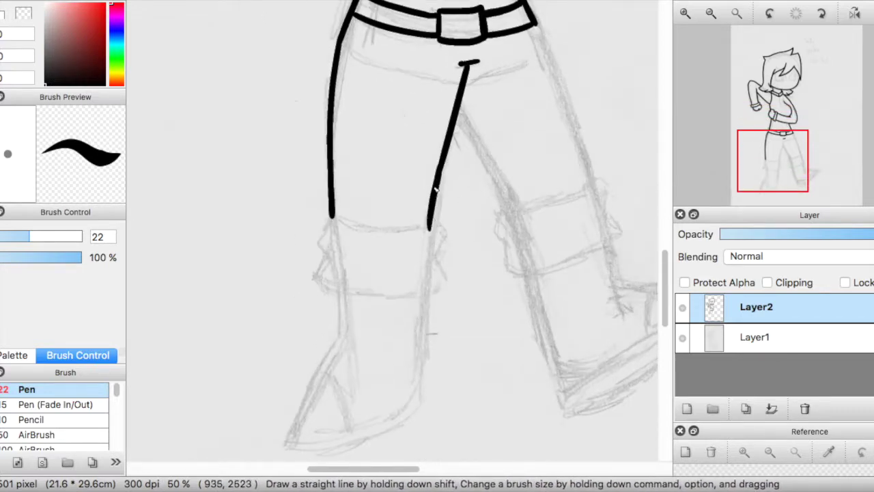
{"action": "key", "text": "e"}
{"action": "key", "text": "b"}
Ink the inner edge of the leg on the viewer's right, from the crotch to the knee
{"action": "left_click_drag", "start_coordinate": [459, 111], "coordinate": [513, 210]}
{"action": "key", "text": "super+z"}
{"action": "key", "text": "super+z"}
{"action": "key", "text": "e"}
{"action": "key", "text": "b"}
Ink the outer edge of the leg on the viewer's right, from the belt to the knee
{"action": "left_click_drag", "start_coordinate": [533, 25], "coordinate": [587, 176]}
{"action": "key", "text": "super+z"}
{"action": "key", "text": "super+z"}
{"action": "left_click_drag", "start_coordinate": [567, 111], "coordinate": [588, 181]}
{"action": "key", "text": "super+z"}
{"action": "key", "text": "super+z"}
{"action": "key", "text": "super+z"}
Ink the curved hemline across the hips below the belt, meeting at the crotch seam
{"action": "mouse_move", "coordinate": [339, 41]}
{"action": "left_mouse_down"}
{"action": "mouse_move", "coordinate": [457, 85]}
{"action": "mouse_move", "coordinate": [540, 58]}
{"action": "left_mouse_up"}
{"action": "key", "text": "super+z"}
{"action": "left_click_drag", "start_coordinate": [465, 84], "coordinate": [543, 55]}
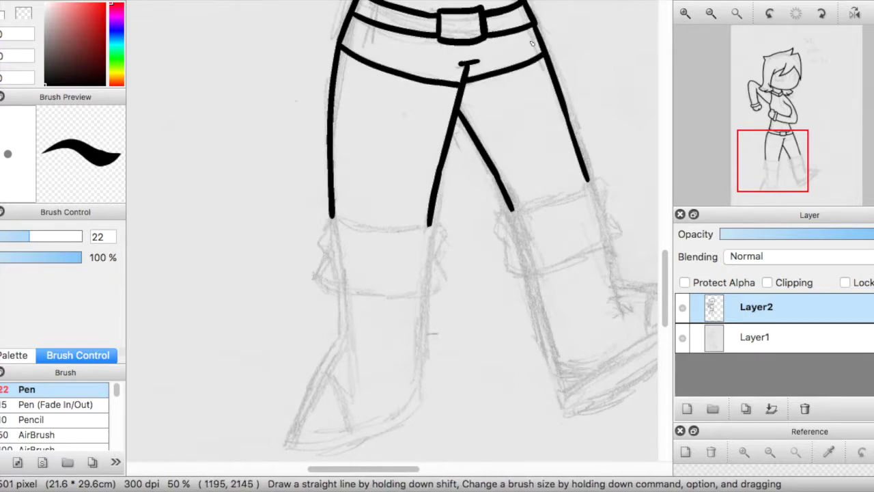
Ink the ruffled boot cuff around the knee of the leg on the viewer's left
{"action": "mouse_move", "coordinate": [429, 223]}
{"action": "left_mouse_down"}
{"action": "mouse_move", "coordinate": [332, 222]}
{"action": "mouse_move", "coordinate": [321, 252]}
{"action": "left_mouse_up"}
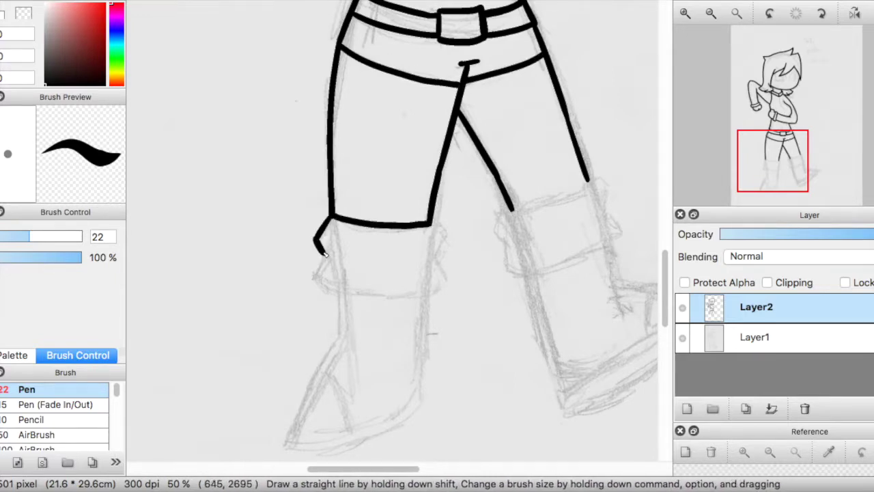
{"action": "left_click_drag", "start_coordinate": [322, 287], "coordinate": [427, 294]}
{"action": "key", "text": "super+z"}
{"action": "left_click_drag", "start_coordinate": [318, 285], "coordinate": [431, 291]}
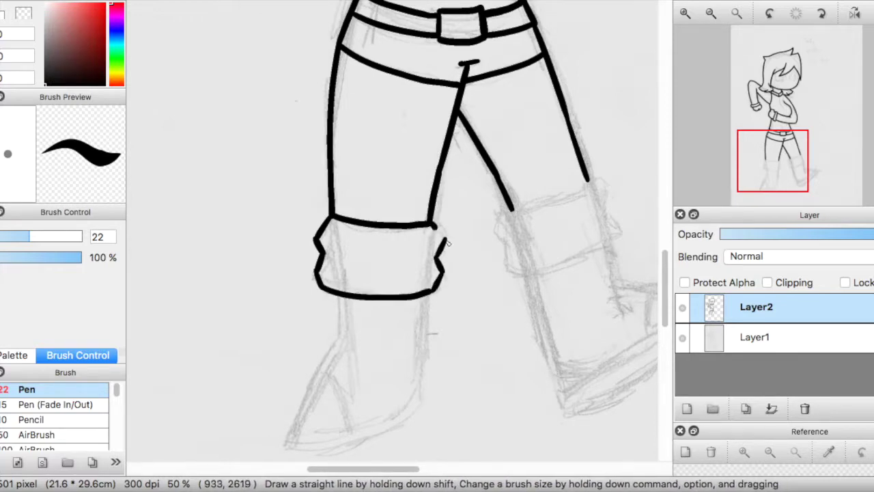
Ink the slanted ruffled boot cuff on the leg on the viewer's right
{"action": "left_click_drag", "start_coordinate": [592, 179], "coordinate": [506, 213]}
{"action": "left_click_drag", "start_coordinate": [521, 274], "coordinate": [617, 239]}
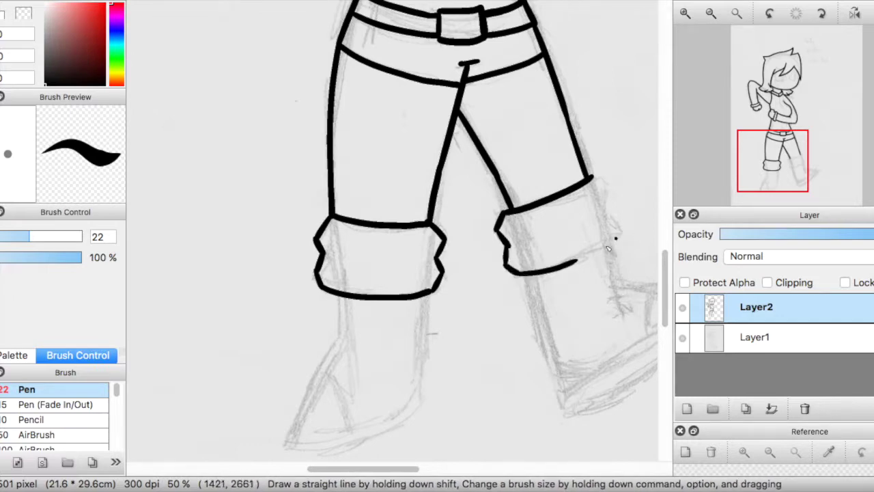
{"action": "left_click_drag", "start_coordinate": [605, 205], "coordinate": [604, 186]}
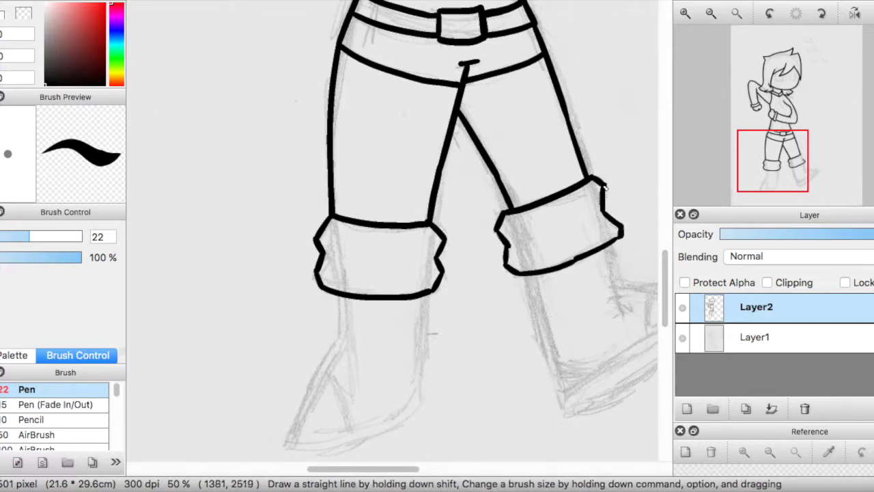
Add a short crease line across the middle of each boot cuff
{"action": "key", "text": "super+z"}
{"action": "left_click_drag", "start_coordinate": [343, 257], "coordinate": [415, 264]}
{"action": "left_click_drag", "start_coordinate": [520, 245], "coordinate": [585, 217]}
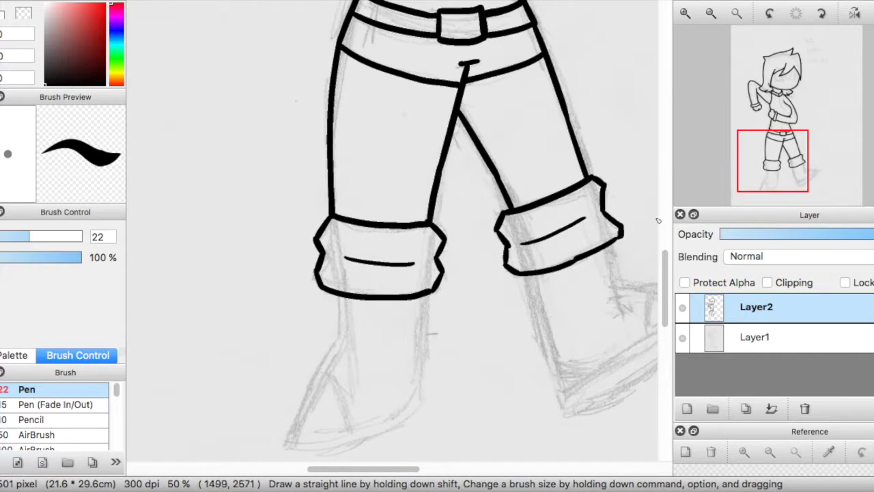
Ink the boot on the viewer's left below its cuff, outlining the shaft, pointed toe and sole
{"action": "scroll", "coordinate": [362, 205], "scroll_direction": "down", "scroll_amount": 5}
{"action": "mouse_move", "coordinate": [337, 210]}
{"action": "left_mouse_down"}
{"action": "mouse_move", "coordinate": [337, 253]}
{"action": "mouse_move", "coordinate": [292, 356]}
{"action": "mouse_move", "coordinate": [379, 339]}
{"action": "left_mouse_up"}
{"action": "key", "text": "super+z"}
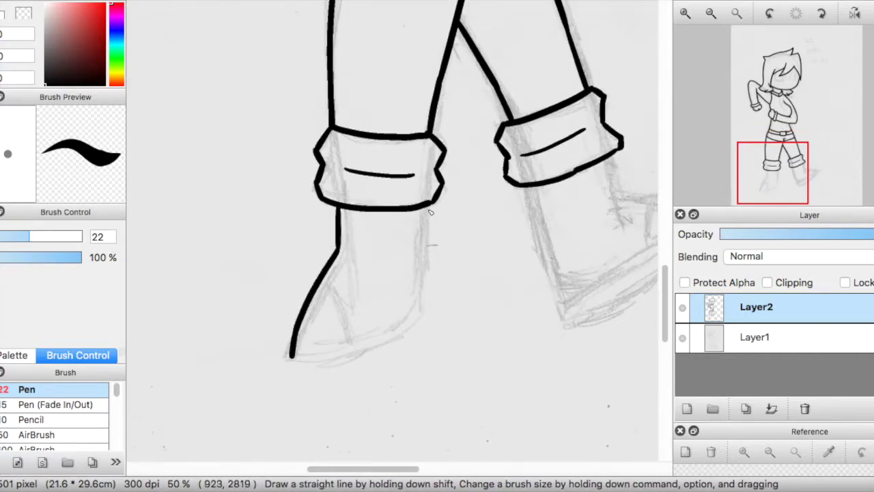
{"action": "left_click_drag", "start_coordinate": [425, 208], "coordinate": [420, 312]}
{"action": "left_click_drag", "start_coordinate": [293, 357], "coordinate": [405, 334]}
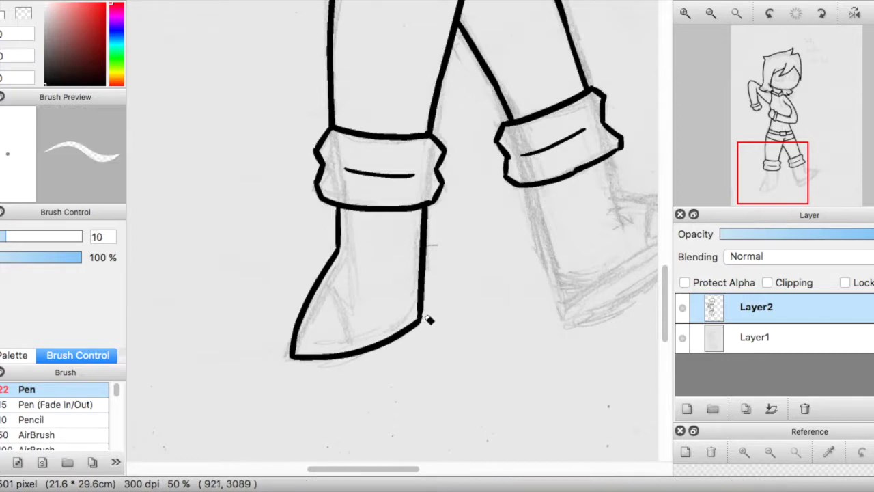
Ink the back edge and the long pointed sole of the boot on the viewer's right, below its cuff
{"action": "left_click_drag", "start_coordinate": [413, 470], "coordinate": [433, 469]}
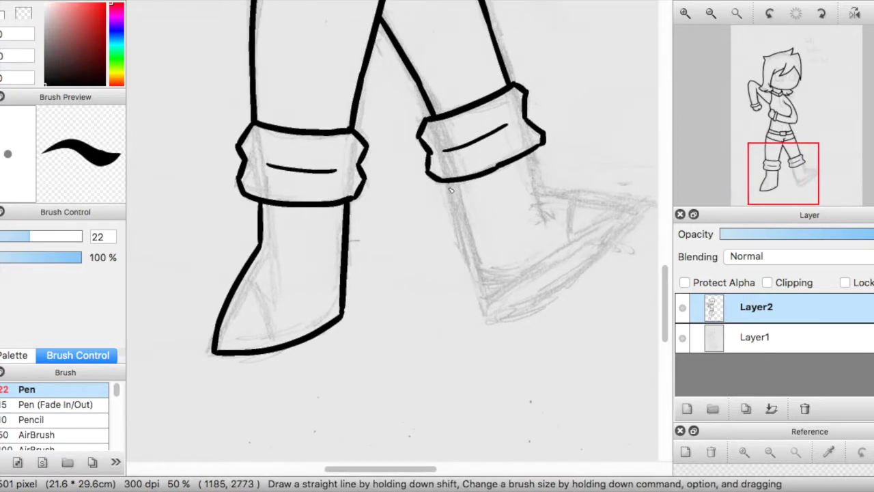
{"action": "mouse_move", "coordinate": [448, 183]}
{"action": "left_mouse_down"}
{"action": "mouse_move", "coordinate": [482, 312]}
{"action": "mouse_move", "coordinate": [523, 268]}
{"action": "mouse_move", "coordinate": [571, 237]}
{"action": "left_mouse_up"}
{"action": "key", "text": "super+z"}
{"action": "mouse_move", "coordinate": [481, 297]}
{"action": "left_mouse_down"}
{"action": "mouse_move", "coordinate": [573, 236]}
{"action": "mouse_move", "coordinate": [633, 215]}
{"action": "left_mouse_up"}
{"action": "left_click_drag", "start_coordinate": [417, 469], "coordinate": [445, 469]}
{"action": "mouse_move", "coordinate": [490, 217]}
{"action": "left_mouse_down"}
{"action": "mouse_move", "coordinate": [478, 250]}
{"action": "mouse_move", "coordinate": [414, 294]}
{"action": "mouse_move", "coordinate": [346, 314]}
{"action": "left_mouse_up"}
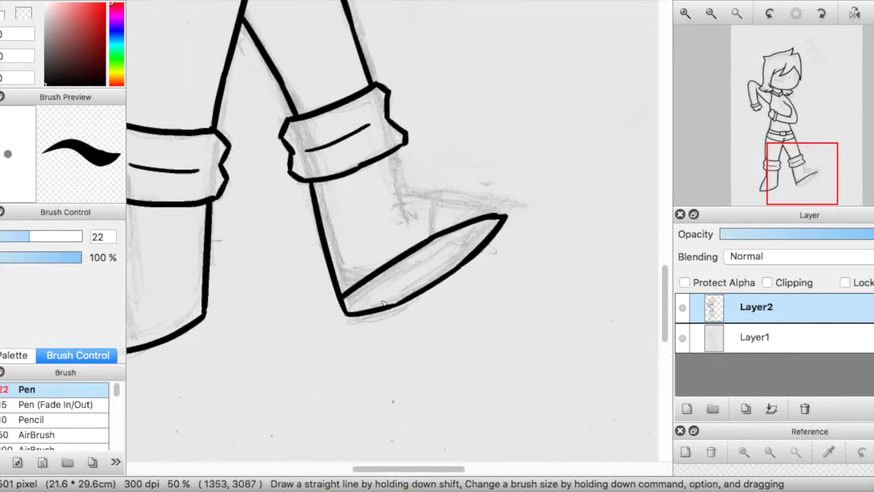
Ink the top of the foot and the front ankle line of the boot on the viewer's right
{"action": "left_click_drag", "start_coordinate": [408, 195], "coordinate": [516, 224]}
{"action": "key", "text": "e"}
{"action": "key", "text": "b"}
{"action": "mouse_move", "coordinate": [393, 148]}
{"action": "left_mouse_down"}
{"action": "mouse_move", "coordinate": [412, 195]}
{"action": "mouse_move", "coordinate": [394, 153]}
{"action": "left_mouse_up"}
{"action": "key", "text": "super+z"}
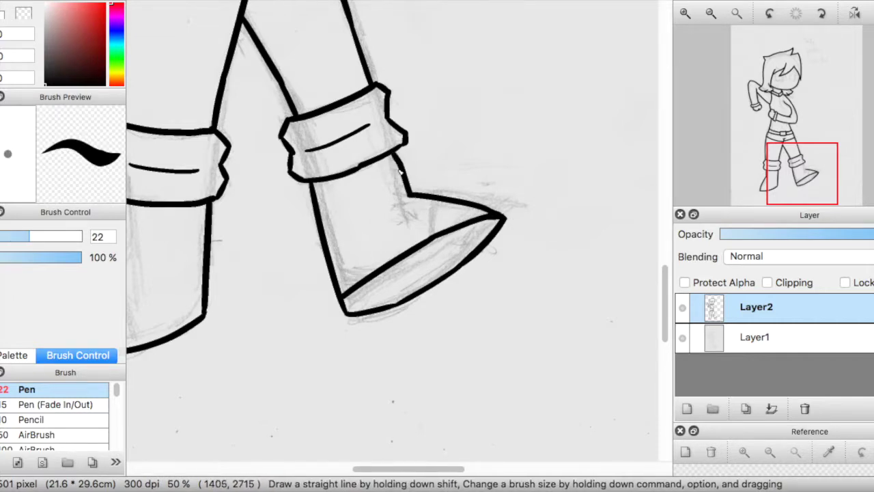
Ink the toe-cap edge and the trim line above the sole on both boots
{"action": "scroll", "coordinate": [443, 469], "scroll_direction": "left", "scroll_amount": 1}
{"action": "left_click_drag", "start_coordinate": [442, 469], "coordinate": [297, 447]}
{"action": "key", "text": "super+z"}
{"action": "mouse_move", "coordinate": [261, 273]}
{"action": "left_mouse_down"}
{"action": "mouse_move", "coordinate": [290, 320]}
{"action": "mouse_move", "coordinate": [289, 334]}
{"action": "mouse_move", "coordinate": [357, 294]}
{"action": "left_mouse_up"}
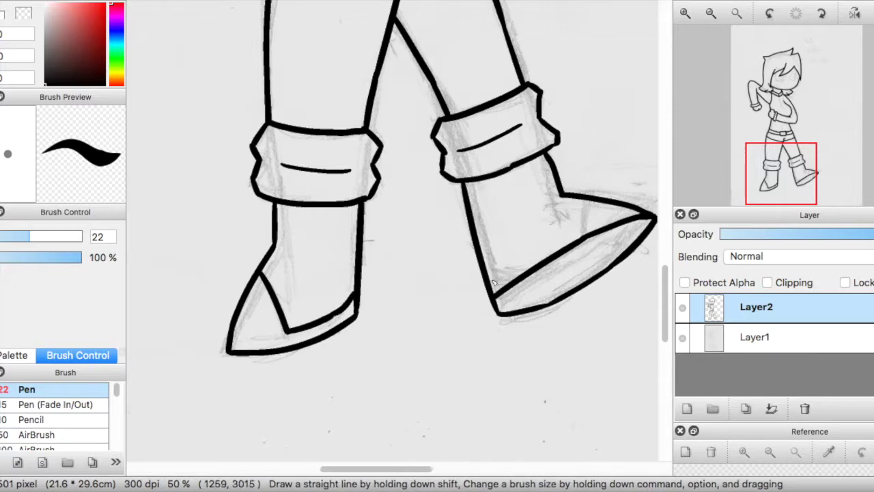
{"action": "left_click_drag", "start_coordinate": [493, 282], "coordinate": [585, 234]}
{"action": "left_click_drag", "start_coordinate": [588, 199], "coordinate": [581, 232]}
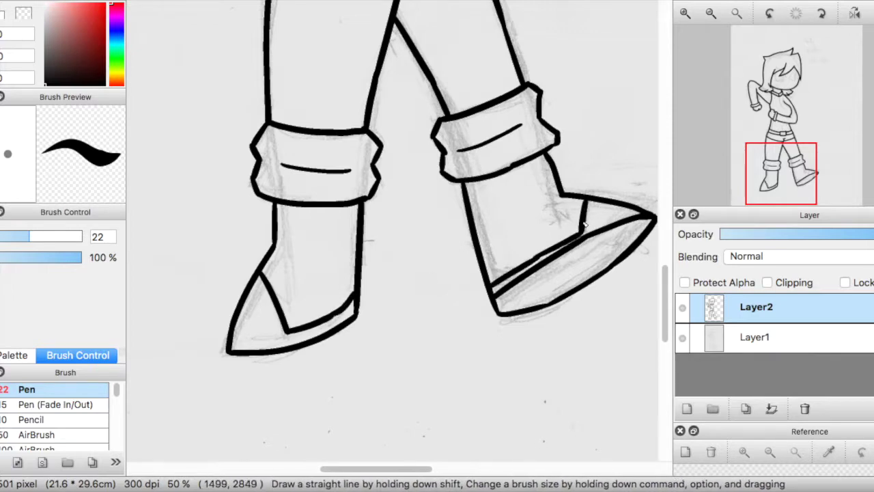
Check the coloured reference character and ink the small strap detail on the toe cap of each boot
{"action": "left_click", "coordinate": [450, 1]}
{"action": "left_click", "coordinate": [337, 2]}
{"action": "mouse_move", "coordinate": [240, 309]}
{"action": "left_mouse_down"}
{"action": "mouse_move", "coordinate": [263, 315]}
{"action": "mouse_move", "coordinate": [247, 299]}
{"action": "left_mouse_up"}
{"action": "left_click_drag", "start_coordinate": [608, 204], "coordinate": [622, 217]}
{"action": "key", "text": "super+z"}
Ink the curved front seam of the top from the collar down to the folded forearm
{"action": "mouse_move", "coordinate": [665, 326]}
{"action": "left_mouse_down"}
{"action": "mouse_move", "coordinate": [666, 168]}
{"action": "mouse_move", "coordinate": [652, 253]}
{"action": "left_mouse_up"}
{"action": "mouse_move", "coordinate": [368, 91]}
{"action": "left_mouse_down"}
{"action": "mouse_move", "coordinate": [391, 171]}
{"action": "mouse_move", "coordinate": [376, 120]}
{"action": "mouse_move", "coordinate": [407, 177]}
{"action": "mouse_move", "coordinate": [403, 226]}
{"action": "left_mouse_up"}
{"action": "key", "text": "super+z"}
{"action": "key", "text": "super+z"}
{"action": "left_click_drag", "start_coordinate": [408, 176], "coordinate": [403, 226]}
{"action": "key", "text": "super+z"}
Ink a short vertical navel line on the bare midriff above the belt
{"action": "left_click_drag", "start_coordinate": [396, 310], "coordinate": [397, 325]}
{"action": "key", "text": "super+z"}
{"action": "left_click_drag", "start_coordinate": [393, 289], "coordinate": [397, 325]}
{"action": "key", "text": "super+z"}
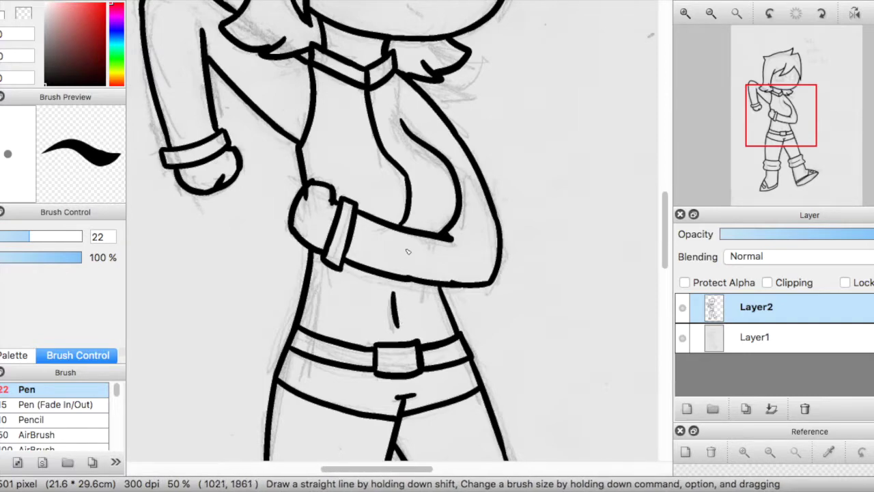
Ink the outline of the eye on the viewer's left, partly covered by the pointed bangs
{"action": "left_click_drag", "start_coordinate": [666, 219], "coordinate": [665, 181]}
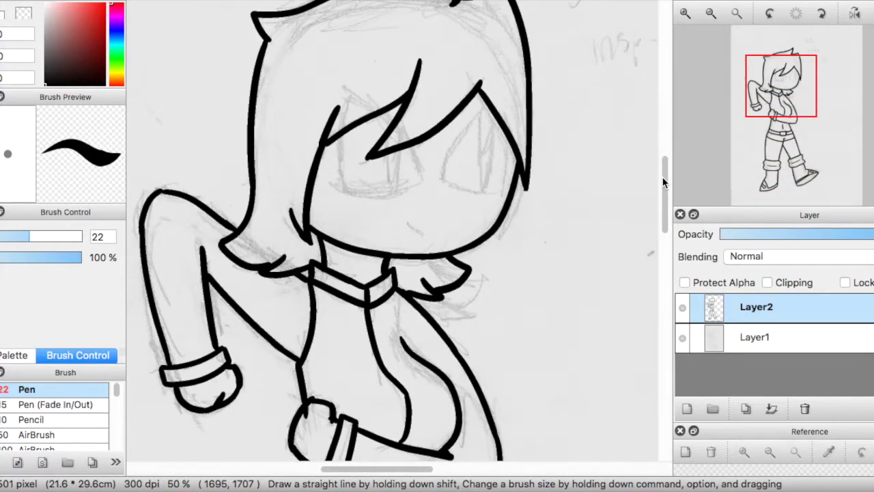
{"action": "scroll", "coordinate": [476, 136], "scroll_direction": "up", "scroll_amount": 2}
{"action": "scroll", "coordinate": [506, 80], "scroll_direction": "down", "scroll_amount": 1}
{"action": "left_click_drag", "start_coordinate": [384, 470], "coordinate": [371, 470]}
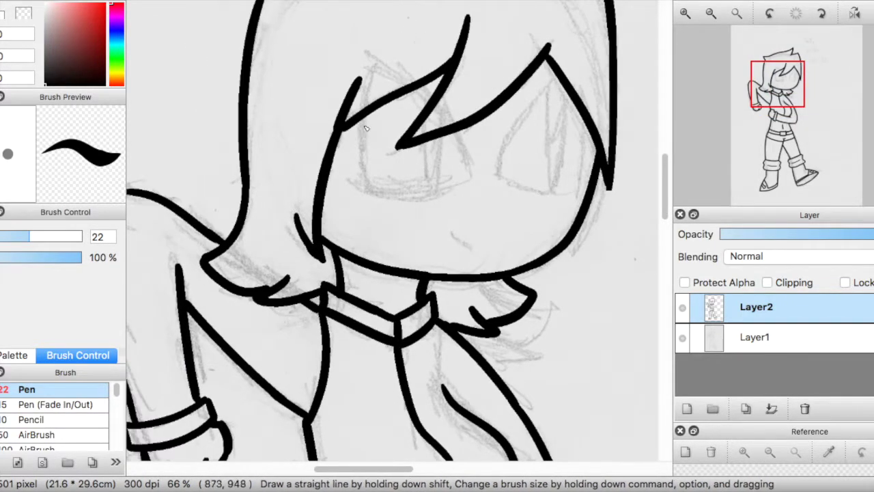
{"action": "key", "text": "super+z"}
{"action": "left_click_drag", "start_coordinate": [366, 118], "coordinate": [367, 187]}
{"action": "mouse_move", "coordinate": [362, 185]}
{"action": "left_mouse_down"}
{"action": "mouse_move", "coordinate": [381, 194]}
{"action": "mouse_move", "coordinate": [473, 173]}
{"action": "mouse_move", "coordinate": [459, 132]}
{"action": "left_mouse_up"}
{"action": "key", "text": "super+z"}
{"action": "key", "text": "super+z"}
{"action": "key", "text": "super+z"}
{"action": "left_click_drag", "start_coordinate": [473, 174], "coordinate": [462, 133]}
{"action": "key", "text": "super+z"}
Ink the pointed outline of the eye on the viewer's right, with curved sides and lower lid
{"action": "mouse_move", "coordinate": [559, 79]}
{"action": "left_mouse_down"}
{"action": "mouse_move", "coordinate": [500, 174]}
{"action": "mouse_move", "coordinate": [507, 146]}
{"action": "mouse_move", "coordinate": [501, 176]}
{"action": "mouse_move", "coordinate": [564, 192]}
{"action": "mouse_move", "coordinate": [502, 173]}
{"action": "left_mouse_up"}
{"action": "key", "text": "super+z"}
{"action": "key", "text": "super+z"}
{"action": "key", "text": "super+z"}
{"action": "key", "text": "super+z"}
{"action": "key", "text": "super+z"}
{"action": "left_click_drag", "start_coordinate": [527, 111], "coordinate": [499, 171]}
{"action": "key", "text": "super+z"}
{"action": "mouse_move", "coordinate": [555, 73]}
{"action": "left_mouse_down"}
{"action": "mouse_move", "coordinate": [498, 174]}
{"action": "mouse_move", "coordinate": [569, 187]}
{"action": "left_mouse_up"}
{"action": "key", "text": "super+z"}
{"action": "left_click_drag", "start_coordinate": [499, 170], "coordinate": [576, 188]}
{"action": "left_click_drag", "start_coordinate": [584, 117], "coordinate": [576, 188]}
{"action": "key", "text": "super+z"}
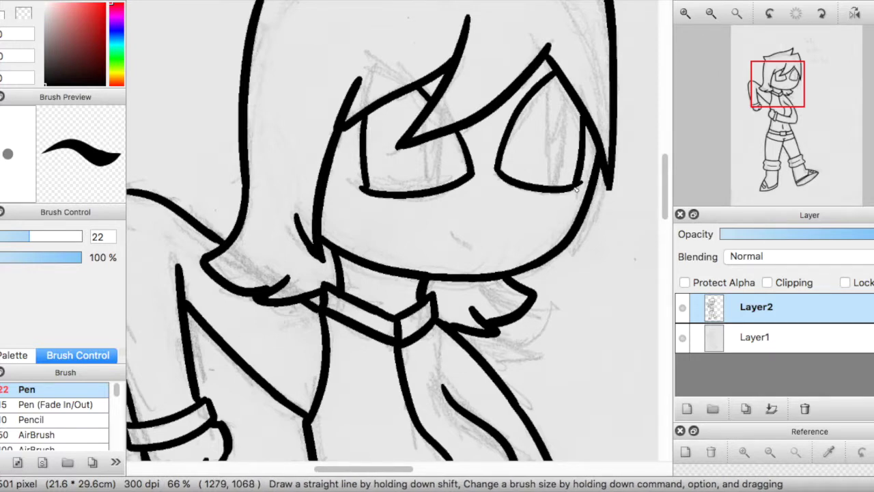
Ink a small smile and the narrow slit pupil of the eye on the viewer's left
{"action": "scroll", "coordinate": [491, 131], "scroll_direction": "up", "scroll_amount": 2}
{"action": "left_click_drag", "start_coordinate": [441, 284], "coordinate": [472, 304]}
{"action": "key", "text": "super+z"}
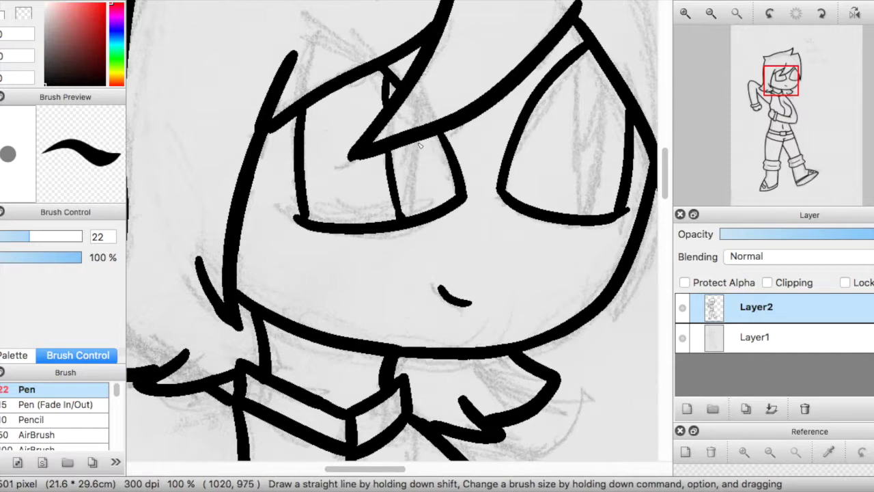
{"action": "left_click_drag", "start_coordinate": [418, 144], "coordinate": [412, 200]}
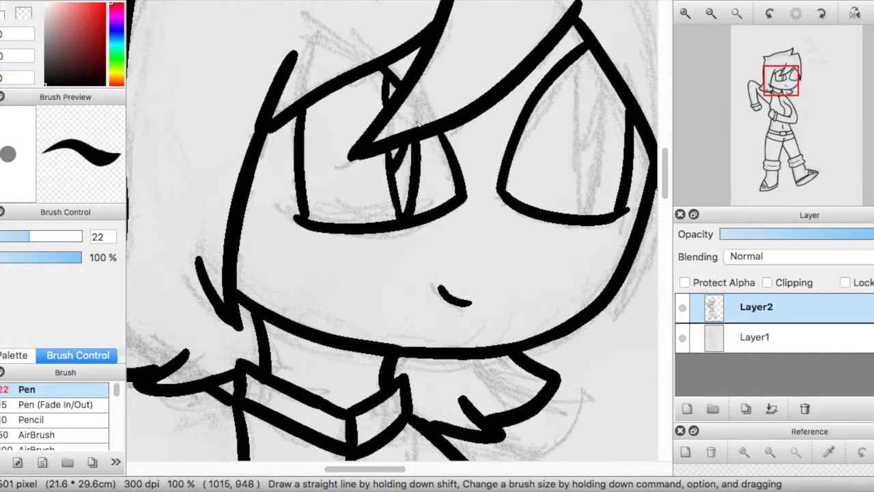
Ink the tall slit pupil of the eye on the viewer's right with a slanted highlight line inside it
{"action": "left_click_drag", "start_coordinate": [582, 75], "coordinate": [584, 192]}
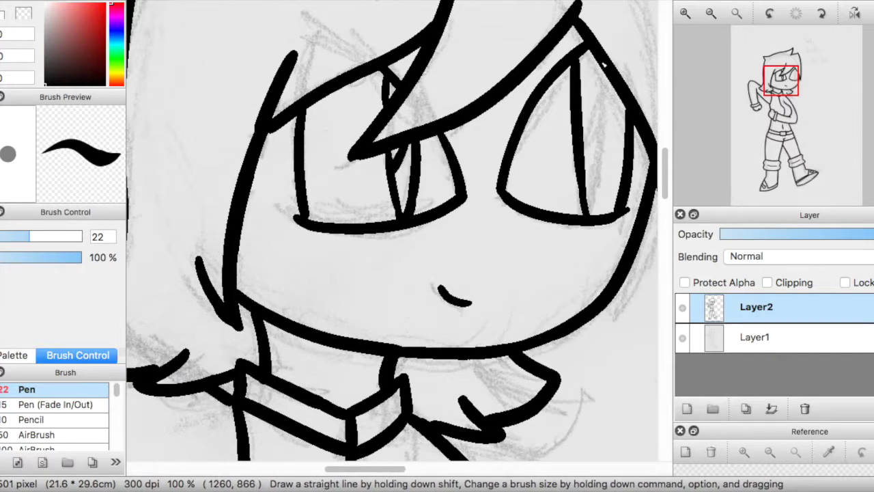
{"action": "left_click_drag", "start_coordinate": [604, 66], "coordinate": [596, 197]}
{"action": "key", "text": "super+z"}
{"action": "left_click_drag", "start_coordinate": [600, 60], "coordinate": [598, 196]}
{"action": "key", "text": "super+z"}
{"action": "key", "text": "super+z"}
{"action": "key", "text": "super+z"}
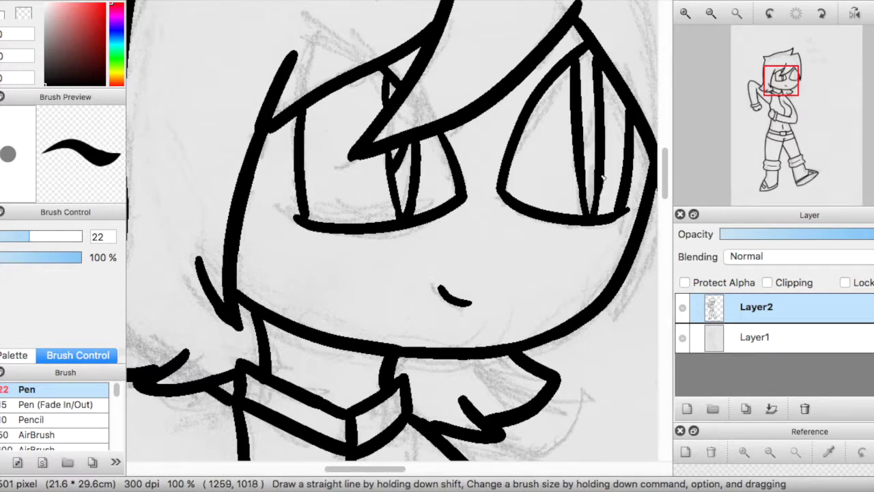
{"action": "key", "text": "super+z"}
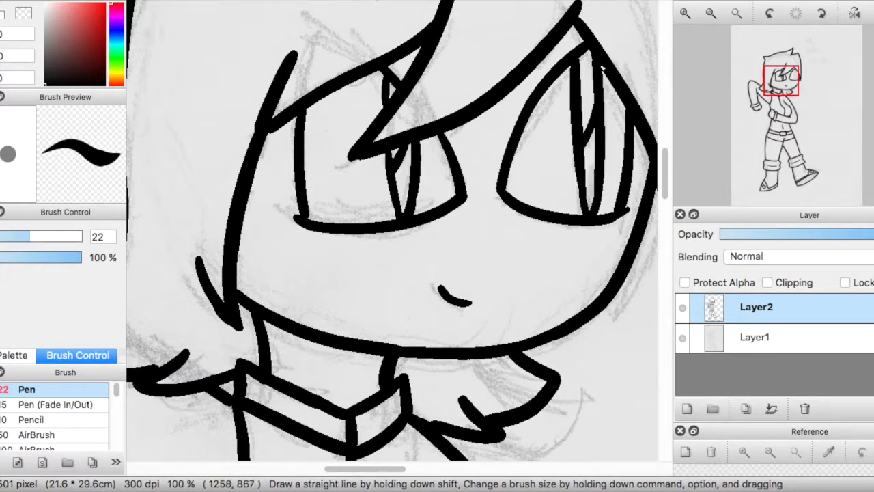
Add a new layer and place it between the line art layer and the sketch layer
{"action": "scroll", "coordinate": [468, 107], "scroll_direction": "down", "scroll_amount": 5}
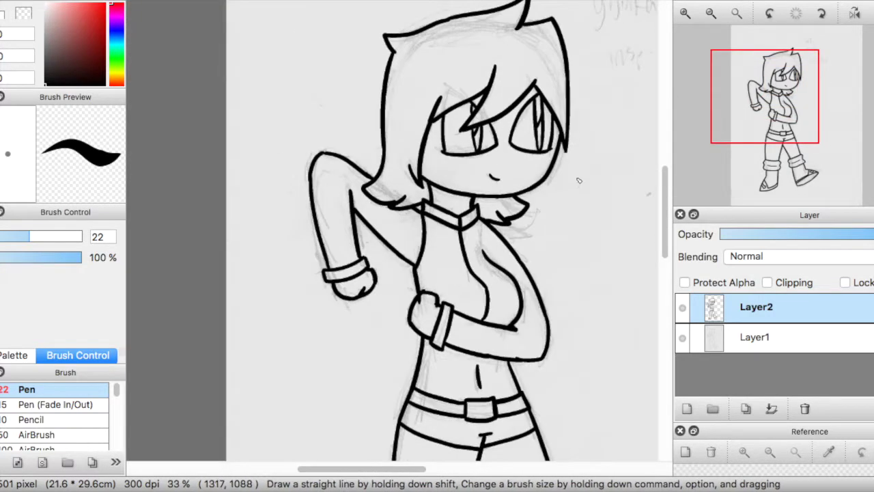
{"action": "left_click_drag", "start_coordinate": [412, 471], "coordinate": [426, 472]}
{"action": "mouse_move", "coordinate": [664, 205]}
{"action": "left_mouse_down"}
{"action": "mouse_move", "coordinate": [656, 246]}
{"action": "mouse_move", "coordinate": [650, 234]}
{"action": "left_mouse_up"}
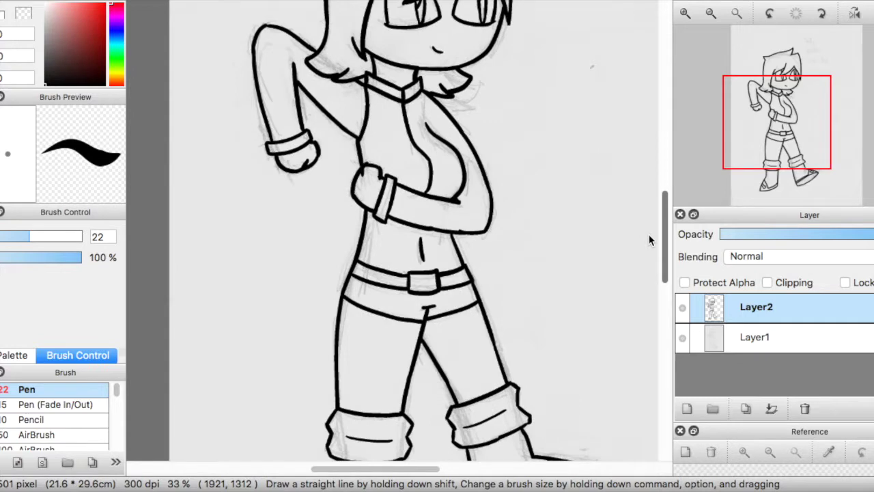
{"action": "scroll", "coordinate": [649, 240], "scroll_direction": "down", "scroll_amount": 5}
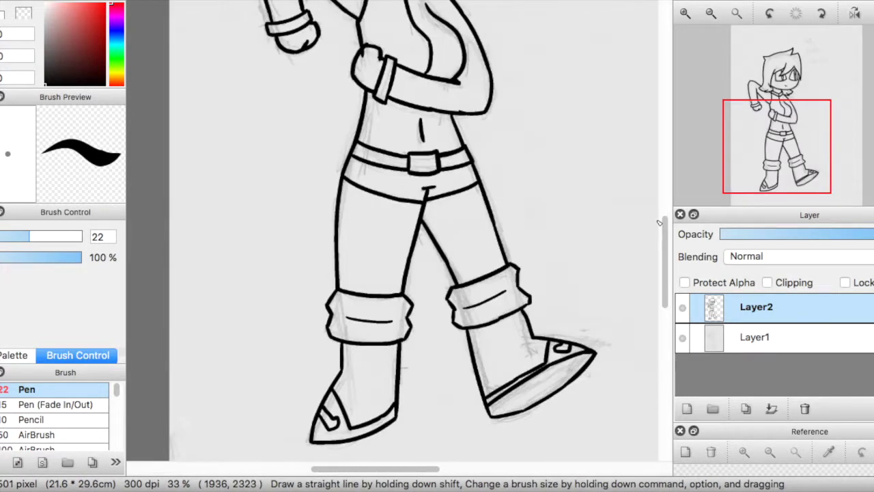
{"action": "left_click", "coordinate": [687, 408]}
{"action": "left_click_drag", "start_coordinate": [751, 302], "coordinate": [751, 338]}
{"action": "left_click_drag", "start_coordinate": [666, 249], "coordinate": [635, 200]}
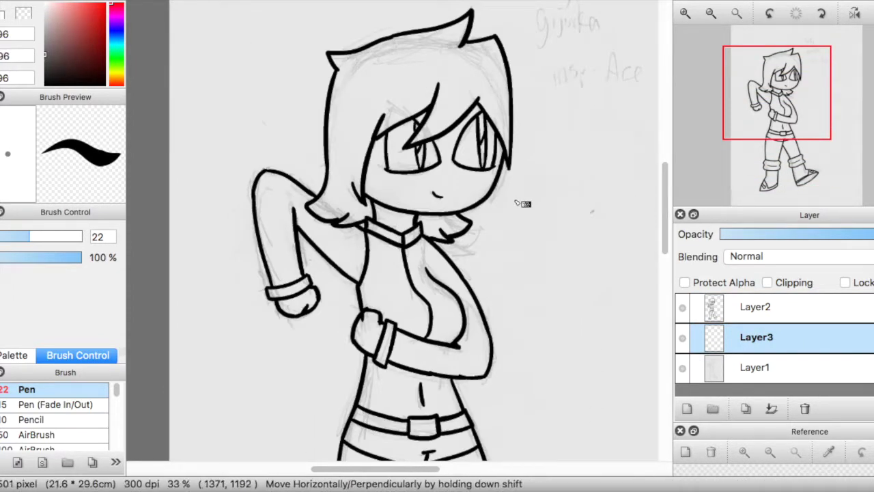
{"action": "key", "text": "super+z"}
{"action": "left_click_drag", "start_coordinate": [755, 313], "coordinate": [761, 345]}
Hide the sketch layer and fill the whole new layer with dark grey, hiding the line art temporarily for the fill
{"action": "key", "text": "g"}
{"action": "left_click", "coordinate": [683, 368]}
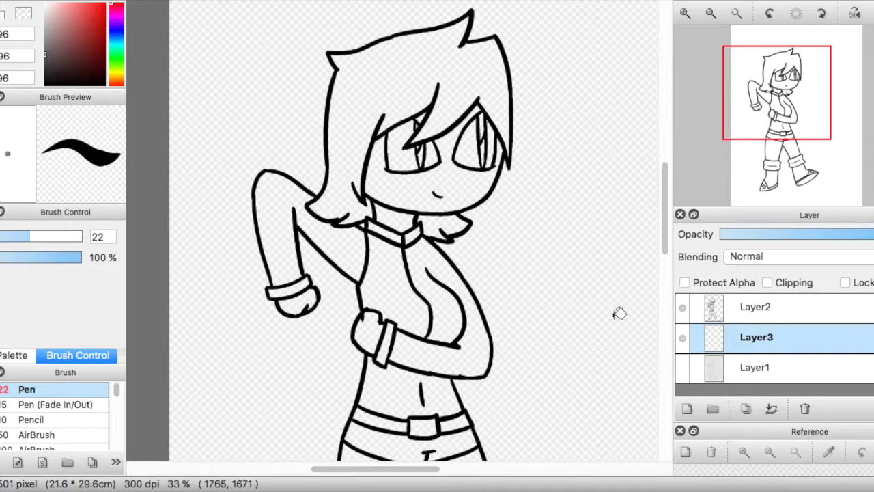
{"action": "left_click", "coordinate": [615, 314]}
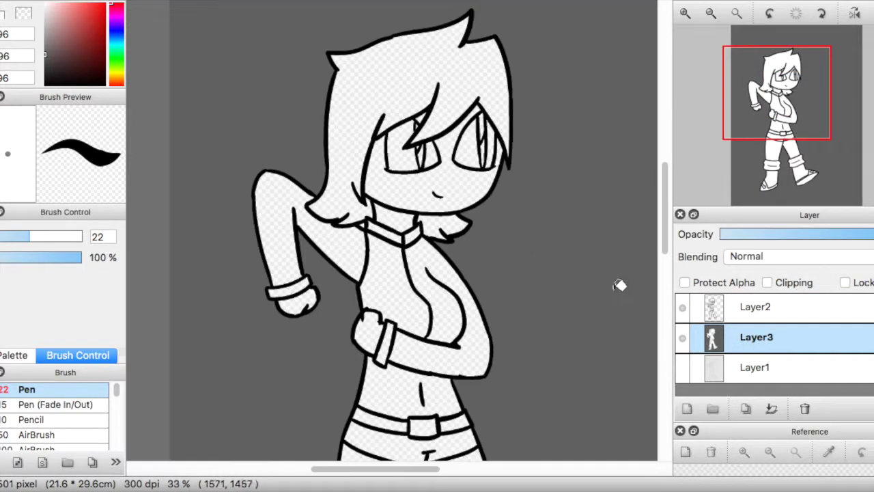
{"action": "key", "text": "super+z"}
{"action": "left_click", "coordinate": [682, 306]}
{"action": "left_click", "coordinate": [556, 294]}
{"action": "left_click", "coordinate": [682, 307]}
Add another new layer between the line art and the dark grey background layer
{"action": "left_click_drag", "start_coordinate": [662, 219], "coordinate": [637, 211]}
{"action": "scroll", "coordinate": [432, 174], "scroll_direction": "up", "scroll_amount": 1}
{"action": "left_click", "coordinate": [686, 450]}
{"action": "left_click", "coordinate": [606, 319]}
{"action": "left_click", "coordinate": [687, 409]}
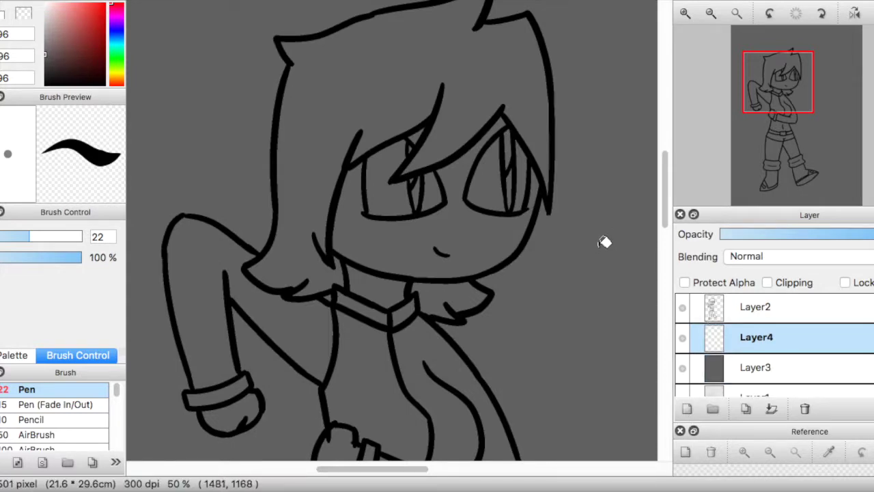
Sample the light skin colour (255, 230, 187) from the reference character's face and return to the line art drawing
{"action": "left_click", "coordinate": [449, 1]}
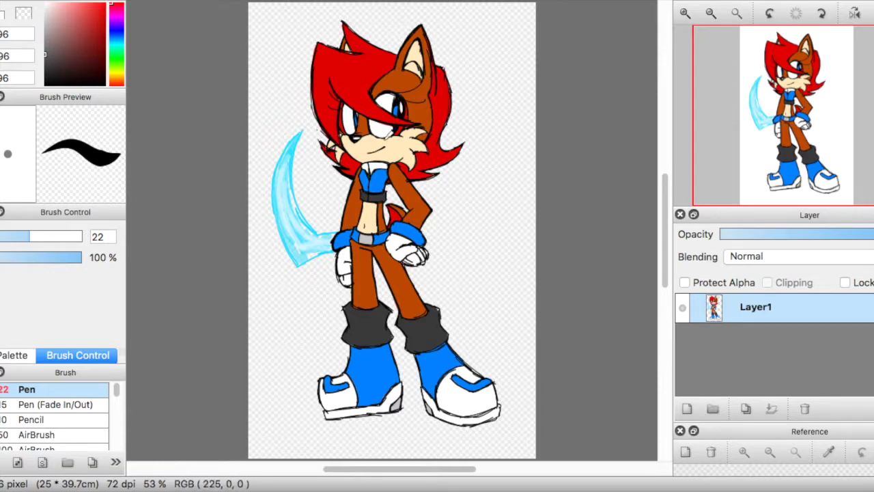
{"action": "left_click", "coordinate": [404, 140], "text": "alt"}
{"action": "left_click", "coordinate": [355, 2]}
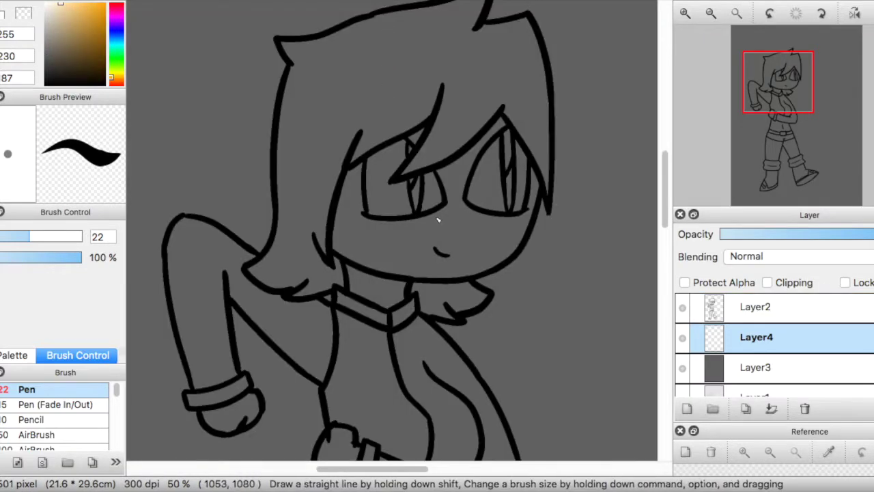
{"action": "left_click_drag", "start_coordinate": [29, 236], "coordinate": [75, 237]}
{"action": "mouse_move", "coordinate": [403, 236]}
{"action": "left_mouse_down"}
{"action": "mouse_move", "coordinate": [376, 243]}
{"action": "mouse_move", "coordinate": [405, 251]}
{"action": "mouse_move", "coordinate": [399, 231]}
{"action": "mouse_move", "coordinate": [445, 221]}
{"action": "mouse_move", "coordinate": [377, 244]}
{"action": "mouse_move", "coordinate": [351, 229]}
{"action": "left_mouse_up"}
{"action": "mouse_move", "coordinate": [358, 175]}
{"action": "left_mouse_down"}
{"action": "mouse_move", "coordinate": [345, 246]}
{"action": "mouse_move", "coordinate": [384, 265]}
{"action": "mouse_move", "coordinate": [360, 292]}
{"action": "left_mouse_up"}
{"action": "key", "text": "super+z"}
{"action": "key", "text": "super+z"}
{"action": "key", "text": "super+z"}
{"action": "key", "text": "super+z"}
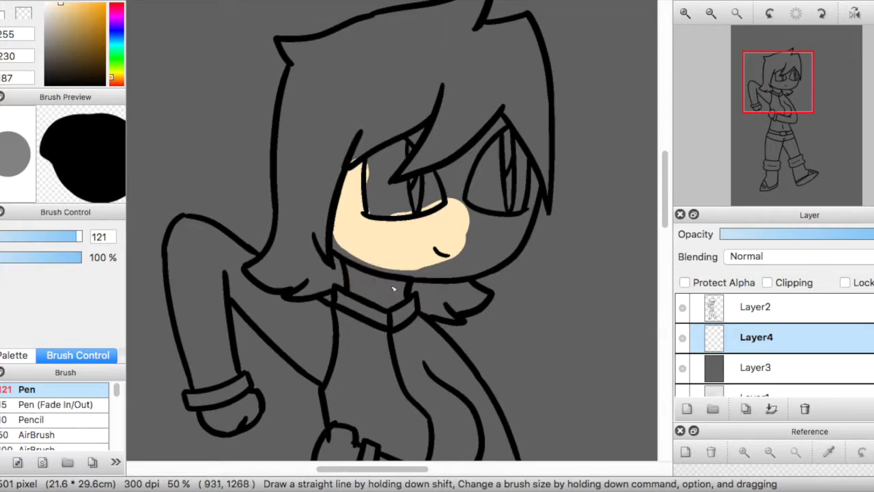
Bucket-fill the face, the neck and the raised arm with the light skin colour
{"action": "key", "text": "g"}
{"action": "left_click", "coordinate": [410, 229]}
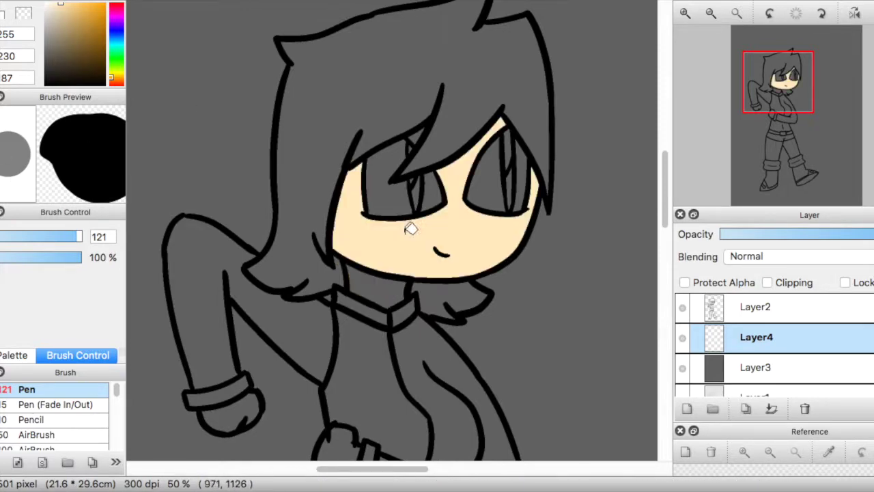
{"action": "scroll", "coordinate": [422, 138], "scroll_direction": "up", "scroll_amount": 2}
{"action": "scroll", "coordinate": [381, 293], "scroll_direction": "down", "scroll_amount": 2}
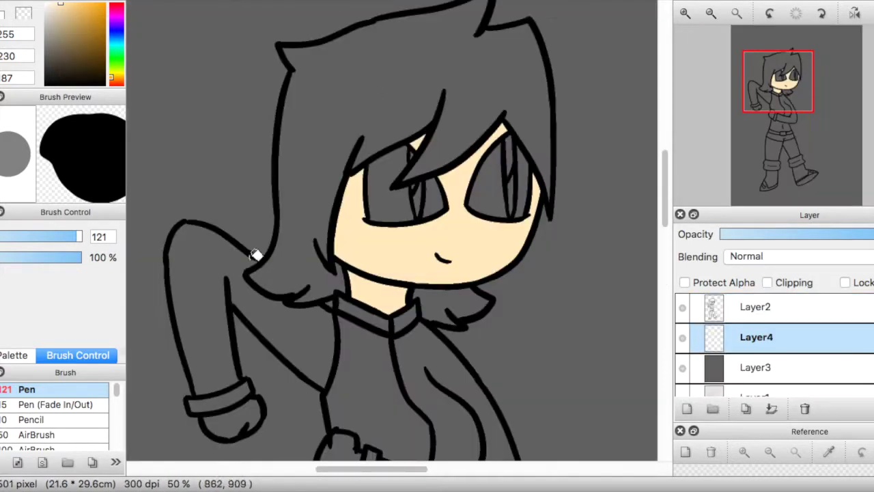
{"action": "left_click", "coordinate": [254, 276]}
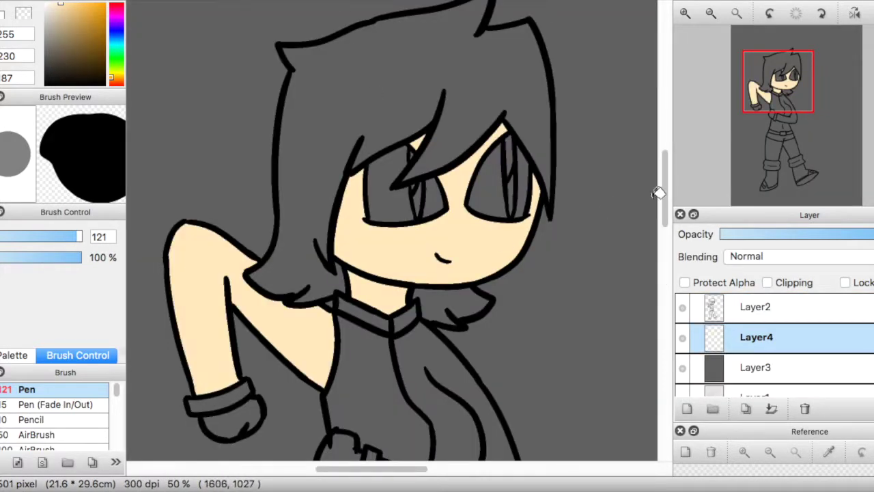
{"action": "scroll", "coordinate": [653, 208], "scroll_direction": "up", "scroll_amount": 2}
On the line art layer, set the pen size to 22 and ink the armhole edge from the collar to the chest line
{"action": "left_click", "coordinate": [747, 307]}
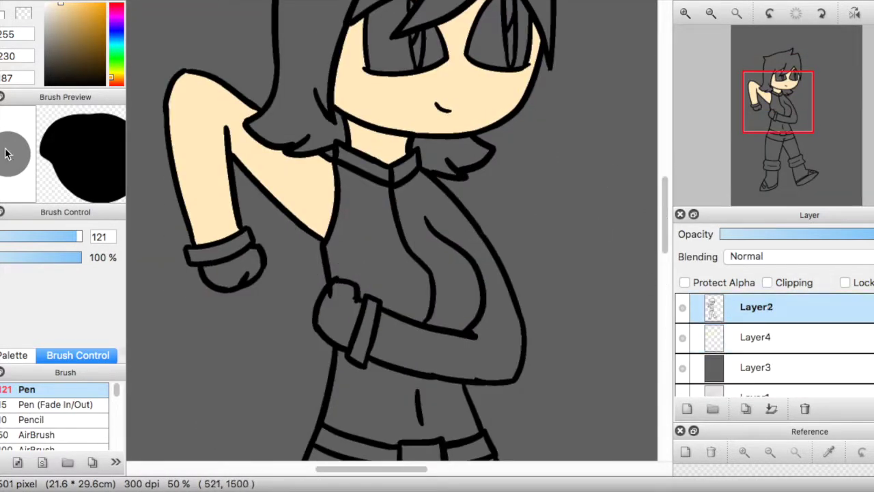
{"action": "double_click", "coordinate": [110, 234]}
{"action": "type", "text": "22"}
{"action": "left_click", "coordinate": [681, 368]}
{"action": "left_click", "coordinate": [682, 369]}
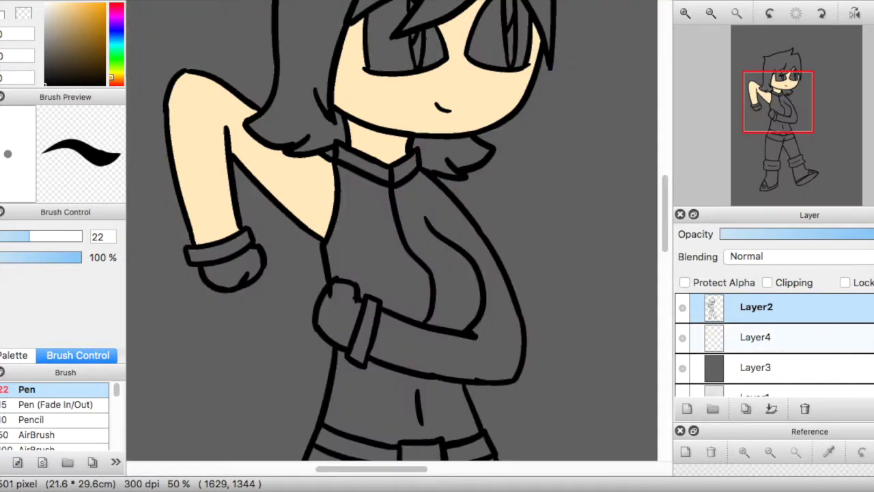
{"action": "left_click_drag", "start_coordinate": [419, 176], "coordinate": [424, 229]}
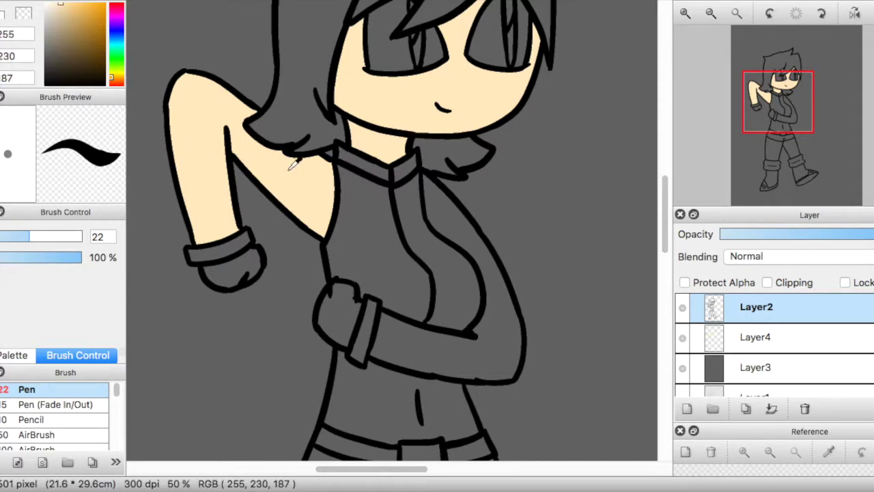
Fill the folded arm with its shoulder, the midriff and both thighs with the light skin colour
{"action": "left_click", "coordinate": [447, 208]}
{"action": "left_click", "coordinate": [372, 383]}
{"action": "scroll", "coordinate": [665, 231], "scroll_direction": "down", "scroll_amount": 3}
{"action": "left_click_drag", "start_coordinate": [665, 231], "coordinate": [660, 262]}
{"action": "left_click", "coordinate": [482, 279]}
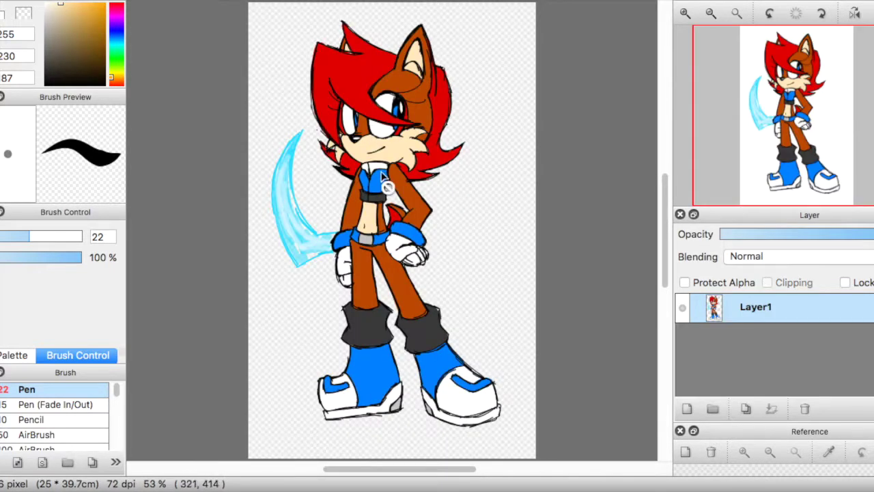
Sample the blue (0, 128, 255) from the reference character's vest and fill both halves of the top with it
{"action": "left_click", "coordinate": [385, 183]}
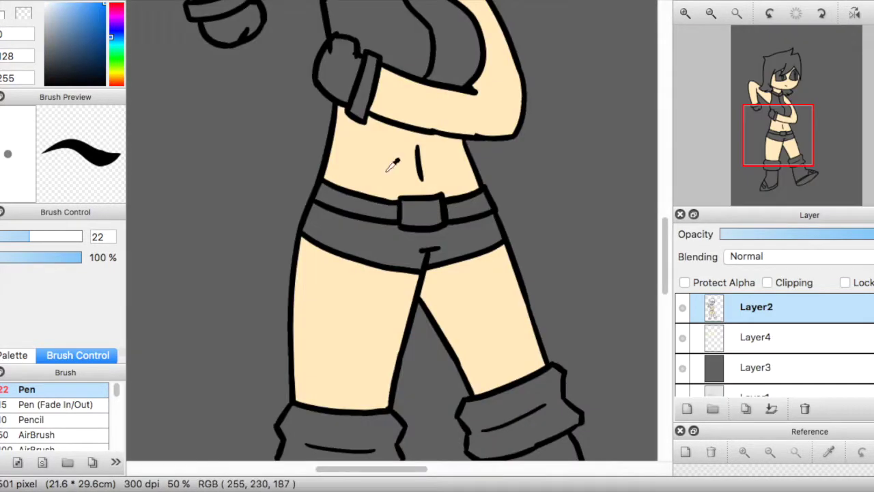
{"action": "scroll", "coordinate": [400, 164], "scroll_direction": "down", "scroll_amount": 1}
{"action": "scroll", "coordinate": [404, 56], "scroll_direction": "up", "scroll_amount": 1}
{"action": "left_click", "coordinate": [404, 56]}
{"action": "left_click", "coordinate": [478, 83]}
{"action": "left_click_drag", "start_coordinate": [666, 228], "coordinate": [663, 205]}
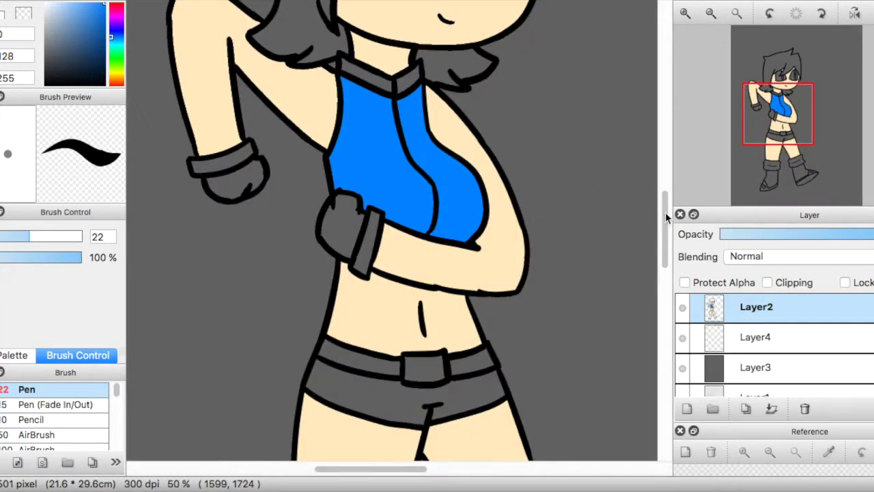
Fill both glove cuffs and the belt on either side of the buckle with blue
{"action": "scroll", "coordinate": [478, 3], "scroll_direction": "down", "scroll_amount": 5}
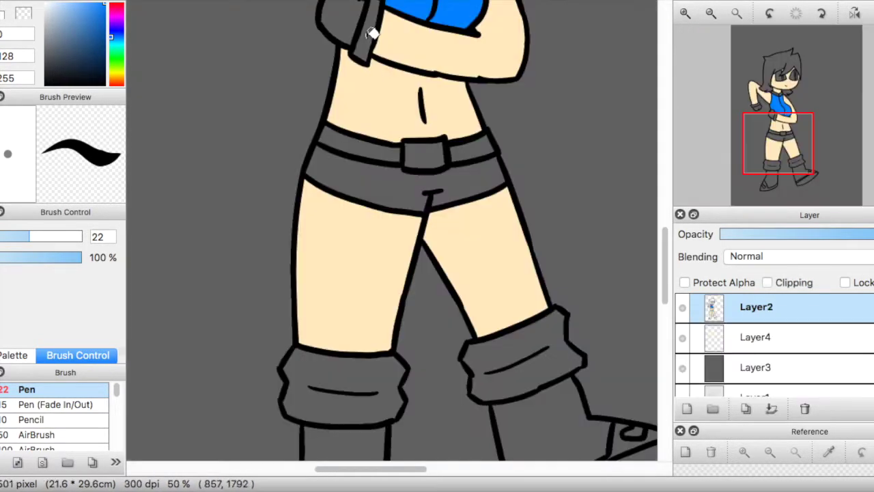
{"action": "scroll", "coordinate": [663, 255], "scroll_direction": "up", "scroll_amount": 3}
{"action": "left_click", "coordinate": [242, 139]}
{"action": "scroll", "coordinate": [664, 234], "scroll_direction": "down", "scroll_amount": 5}
{"action": "left_click", "coordinate": [375, 121]}
{"action": "left_click", "coordinate": [473, 123]}
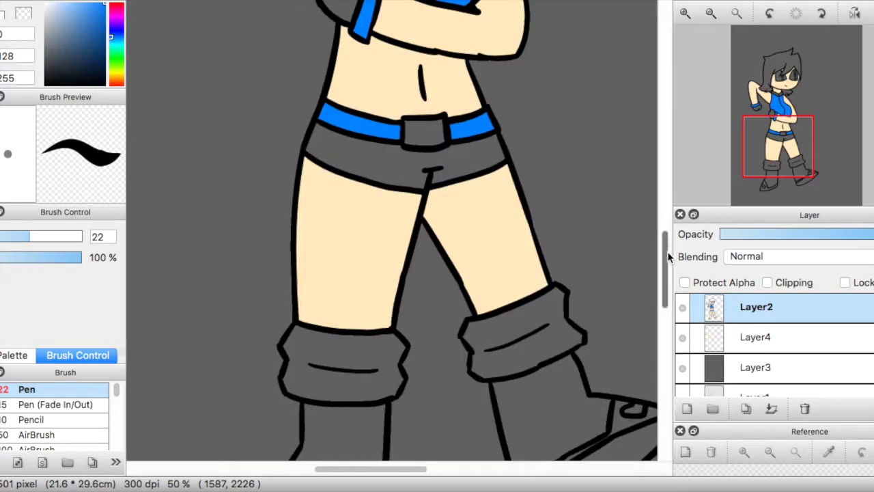
Fill both boot shafts and the small details on the shoe toes with blue
{"action": "scroll", "coordinate": [642, 260], "scroll_direction": "down", "scroll_amount": 3}
{"action": "left_click", "coordinate": [642, 261]}
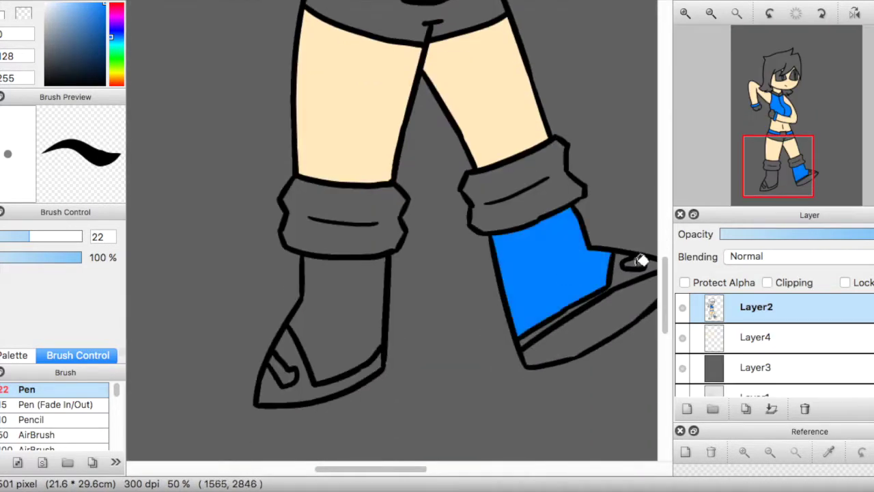
{"action": "left_click", "coordinate": [344, 286]}
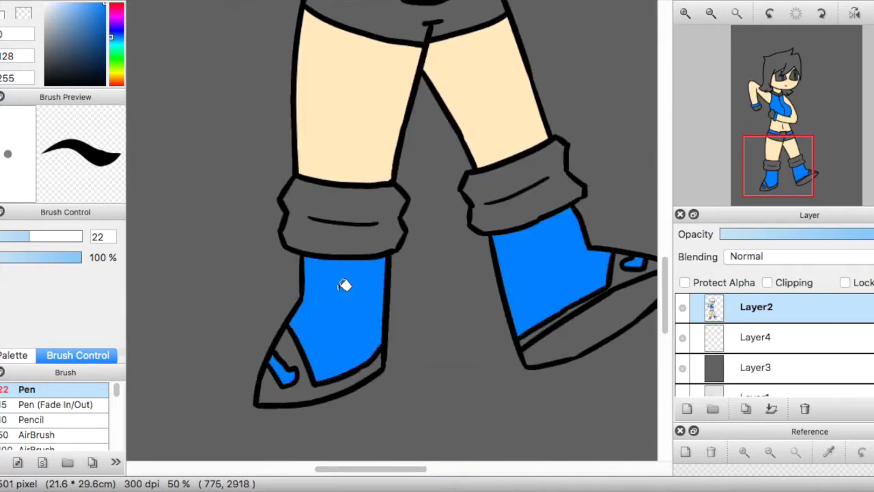
Fill both boot cuffs and the shorts with dark grey (56, 56, 56)
{"action": "scroll", "coordinate": [667, 269], "scroll_direction": "up", "scroll_amount": 3}
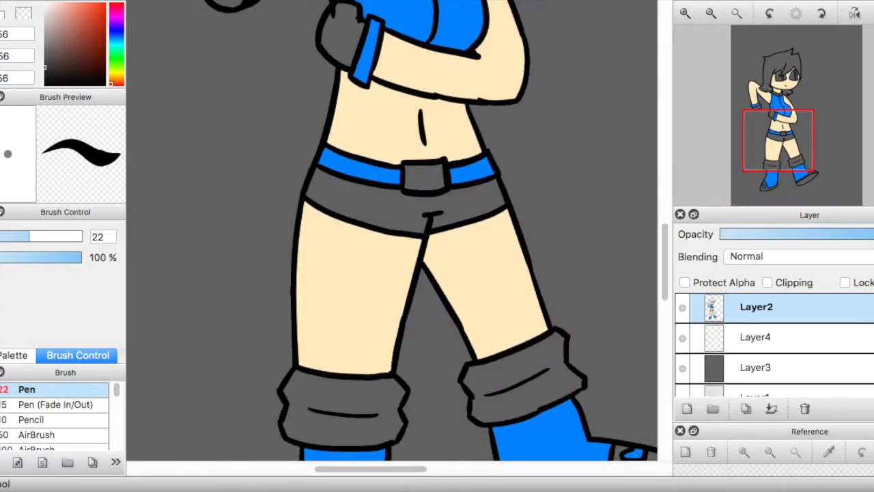
{"action": "left_click", "coordinate": [392, 390]}
{"action": "left_click", "coordinate": [508, 366]}
{"action": "scroll", "coordinate": [661, 270], "scroll_direction": "down", "scroll_amount": 1}
{"action": "scroll", "coordinate": [661, 270], "scroll_direction": "up", "scroll_amount": 3}
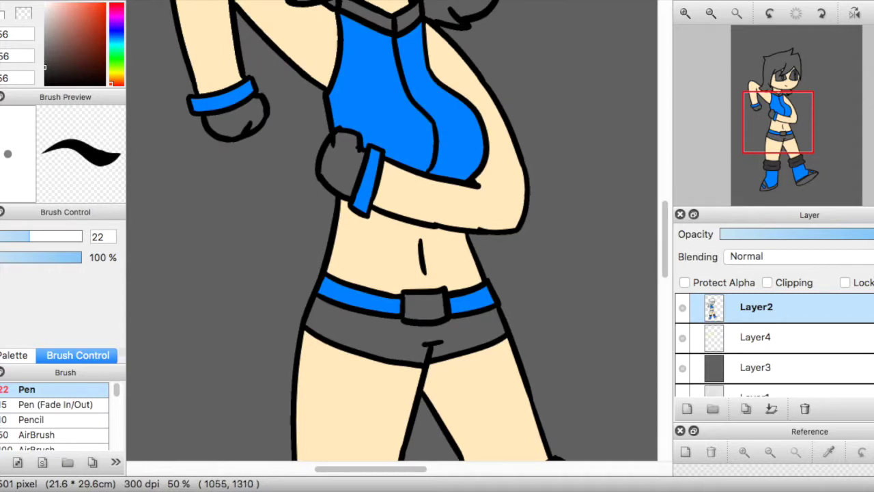
{"action": "left_click", "coordinate": [374, 321]}
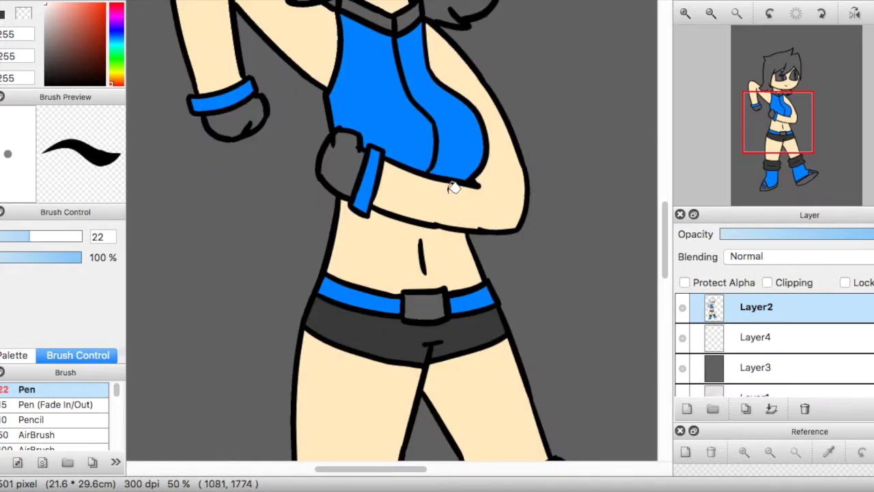
Fill both gloves and the toes and soles of the shoes with white (255, 255, 255)
{"action": "left_click", "coordinate": [341, 164]}
{"action": "left_click", "coordinate": [232, 115]}
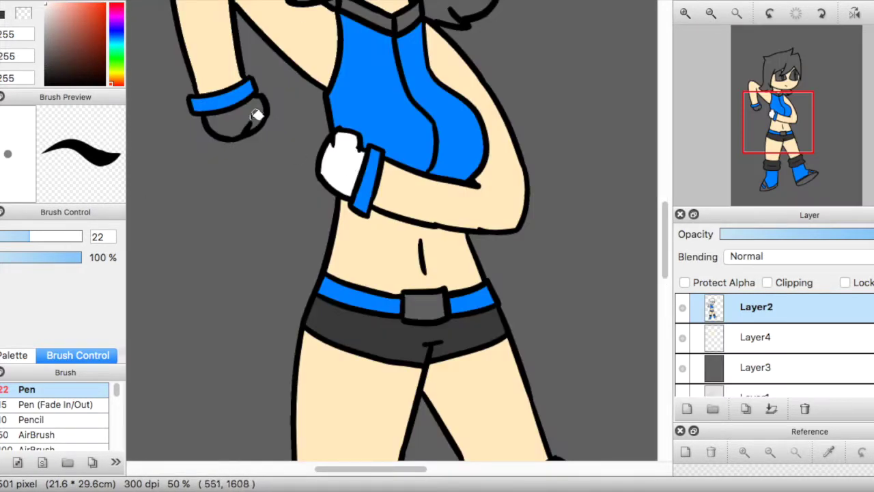
{"action": "scroll", "coordinate": [663, 222], "scroll_direction": "down", "scroll_amount": 5}
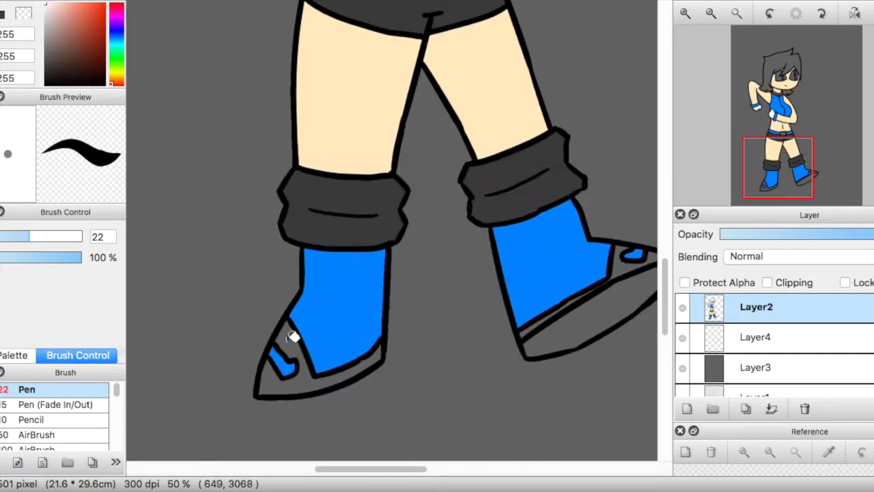
{"action": "left_click", "coordinate": [293, 341]}
{"action": "left_click", "coordinate": [541, 319]}
{"action": "left_click", "coordinate": [624, 297]}
Fill both halves of the collar and the whites of the eyes with white
{"action": "scroll", "coordinate": [661, 274], "scroll_direction": "up", "scroll_amount": 10}
{"action": "left_click", "coordinate": [369, 239]}
{"action": "left_click", "coordinate": [412, 243]}
{"action": "left_click", "coordinate": [403, 119]}
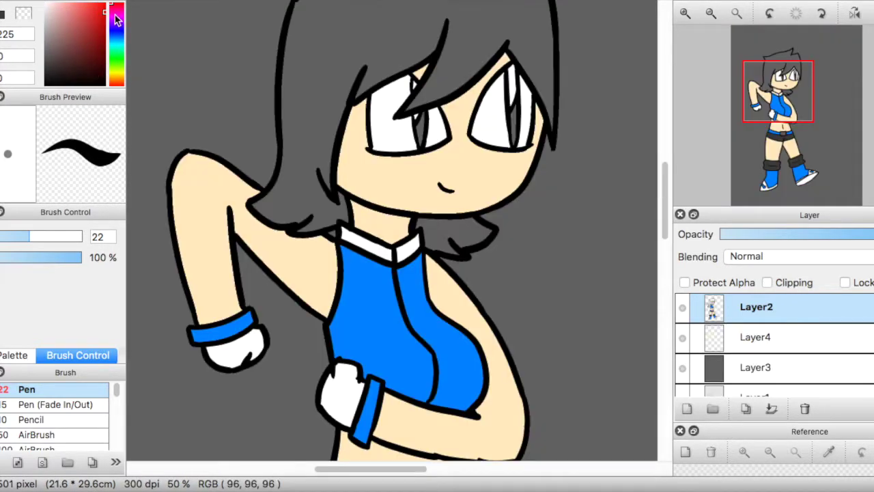
Set the colour to a deep orange and fill the main hair area and the lock behind the neck
{"action": "left_click_drag", "start_coordinate": [116, 20], "coordinate": [114, 83]}
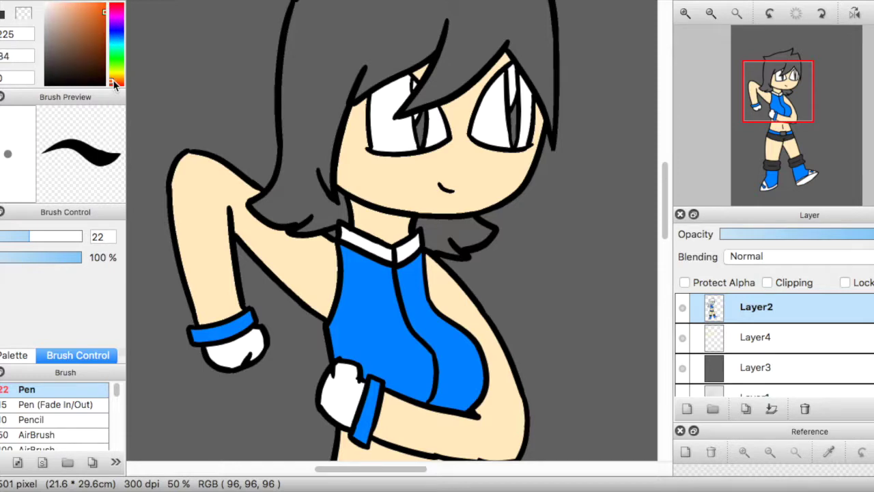
{"action": "left_click", "coordinate": [335, 35]}
{"action": "left_click", "coordinate": [448, 225]}
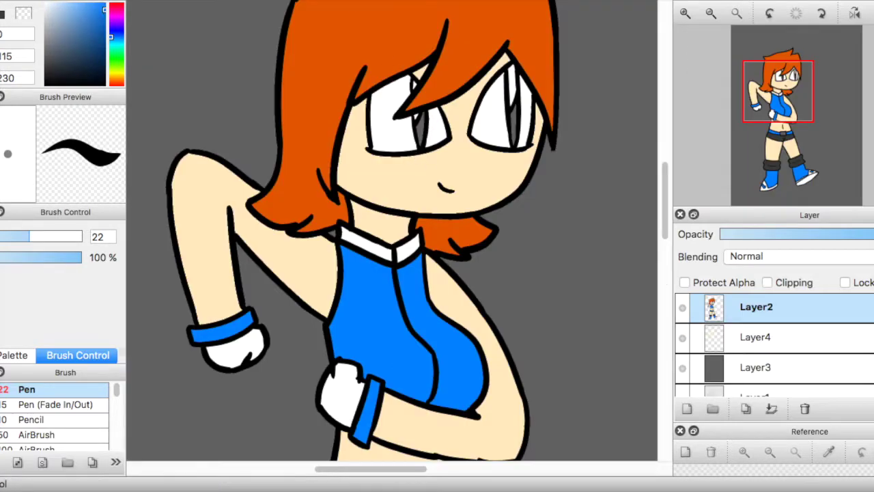
Fill the irises with blue (0, 115, 230) and the belt buckle with light grey (195, 195, 195)
{"action": "scroll", "coordinate": [610, 175], "scroll_direction": "down", "scroll_amount": 5}
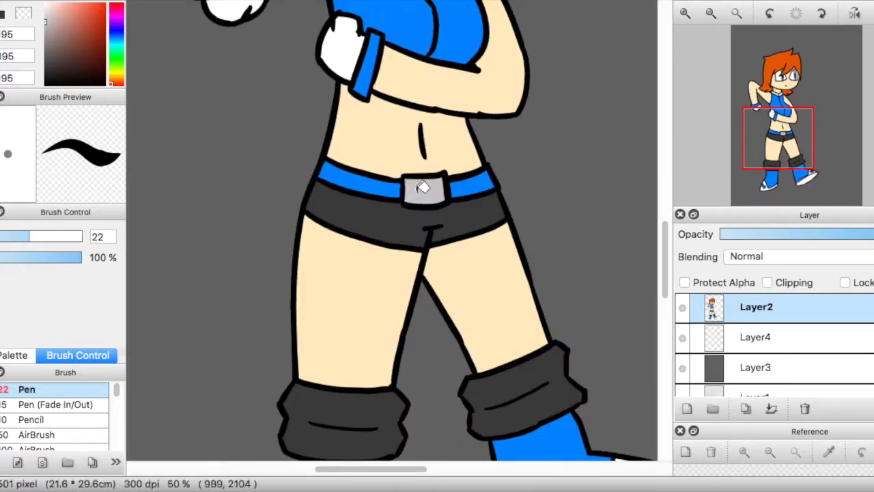
{"action": "left_click_drag", "start_coordinate": [662, 251], "coordinate": [591, 235]}
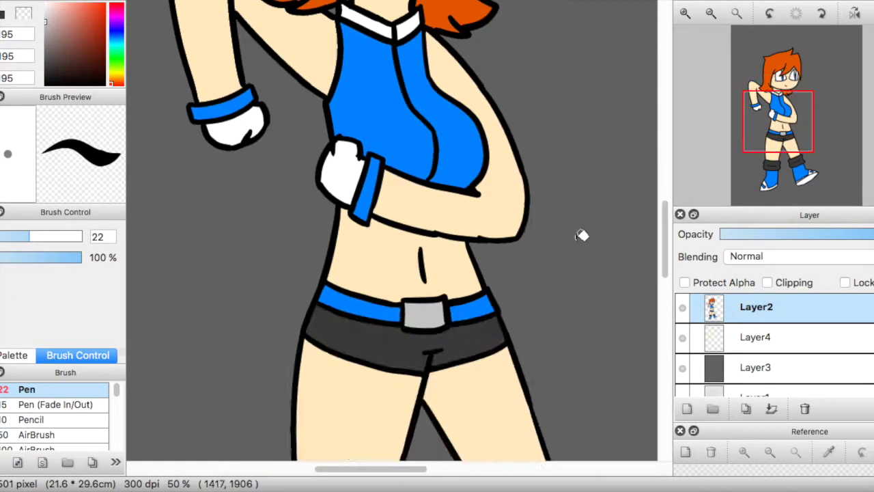
{"action": "scroll", "coordinate": [591, 235], "scroll_direction": "down", "scroll_amount": 1}
{"action": "scroll", "coordinate": [567, 272], "scroll_direction": "up", "scroll_amount": 1}
{"action": "left_click_drag", "start_coordinate": [665, 232], "coordinate": [663, 284]}
Merge the line art layer Layer2 down into Layer4 and delete the grey background layer Layer3
{"action": "right_click", "coordinate": [625, 297]}
{"action": "left_click", "coordinate": [750, 325]}
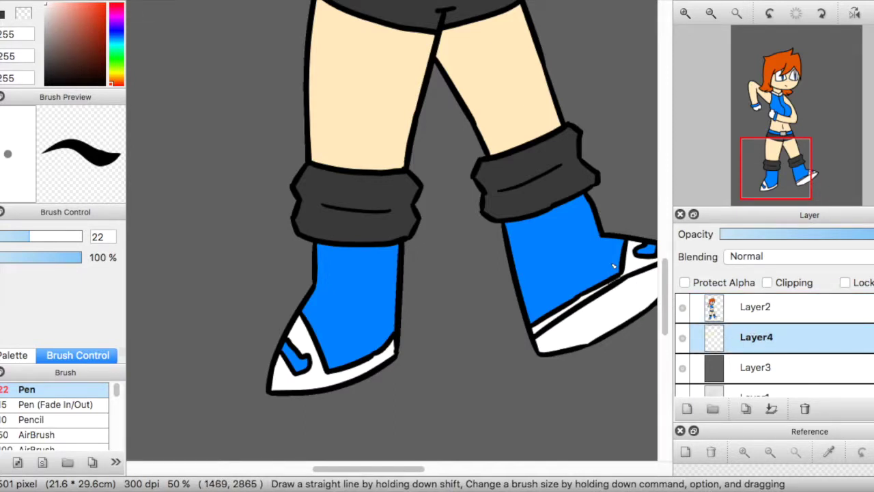
{"action": "scroll", "coordinate": [601, 264], "scroll_direction": "up", "scroll_amount": 1}
{"action": "key", "text": "Up"}
{"action": "mouse_move", "coordinate": [411, 470]}
{"action": "left_mouse_down"}
{"action": "mouse_move", "coordinate": [378, 469]}
{"action": "mouse_move", "coordinate": [395, 470]}
{"action": "left_mouse_up"}
{"action": "left_click_drag", "start_coordinate": [664, 291], "coordinate": [650, 140]}
{"action": "scroll", "coordinate": [560, 253], "scroll_direction": "down", "scroll_amount": 2}
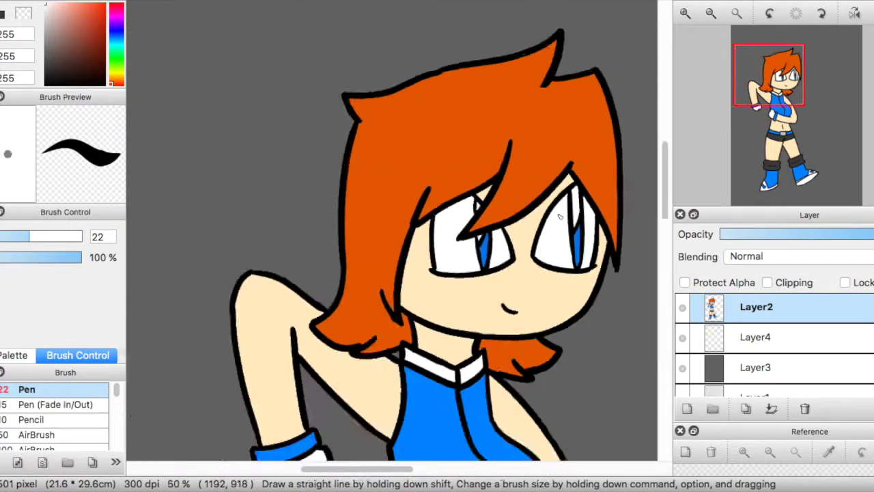
{"action": "left_click_drag", "start_coordinate": [406, 470], "coordinate": [429, 470]}
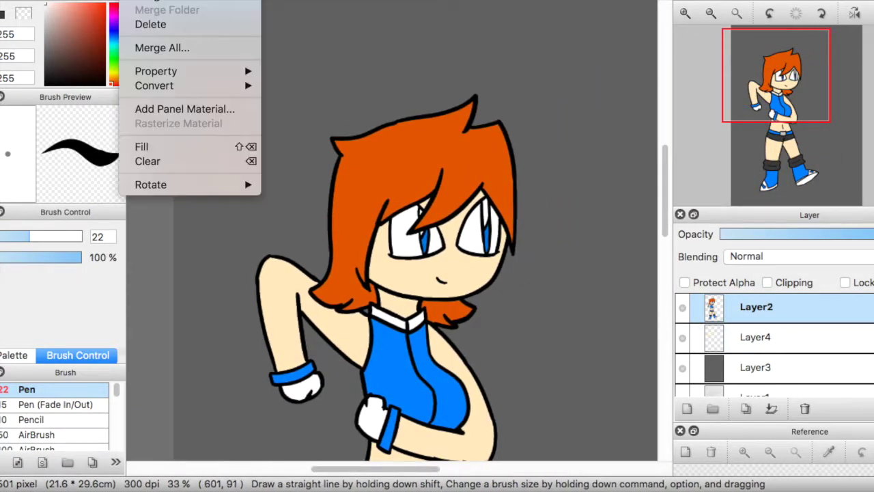
{"action": "left_click", "coordinate": [147, 21]}
{"action": "left_click", "coordinate": [804, 409]}
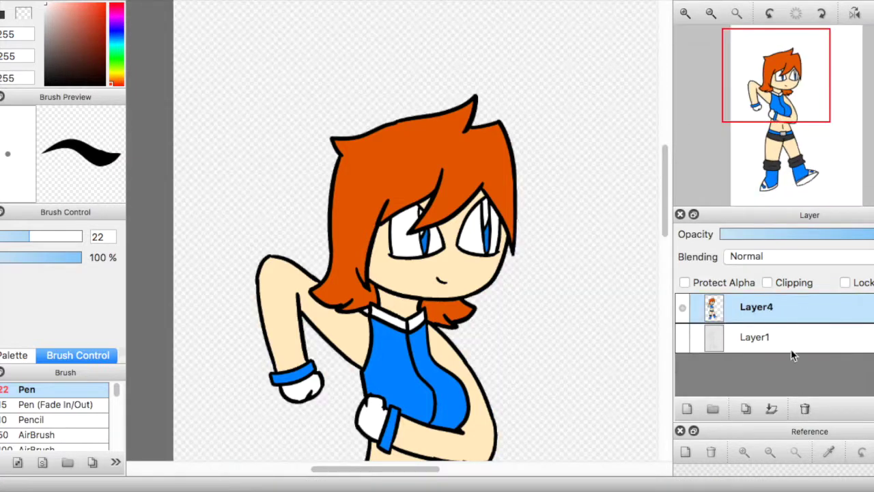
Add a new layer and place it directly beneath the merged character layer
{"action": "left_click", "coordinate": [689, 406]}
{"action": "left_click_drag", "start_coordinate": [750, 309], "coordinate": [749, 341]}
{"action": "scroll", "coordinate": [574, 328], "scroll_direction": "down", "scroll_amount": 1}
{"action": "left_click_drag", "start_coordinate": [666, 201], "coordinate": [654, 233]}
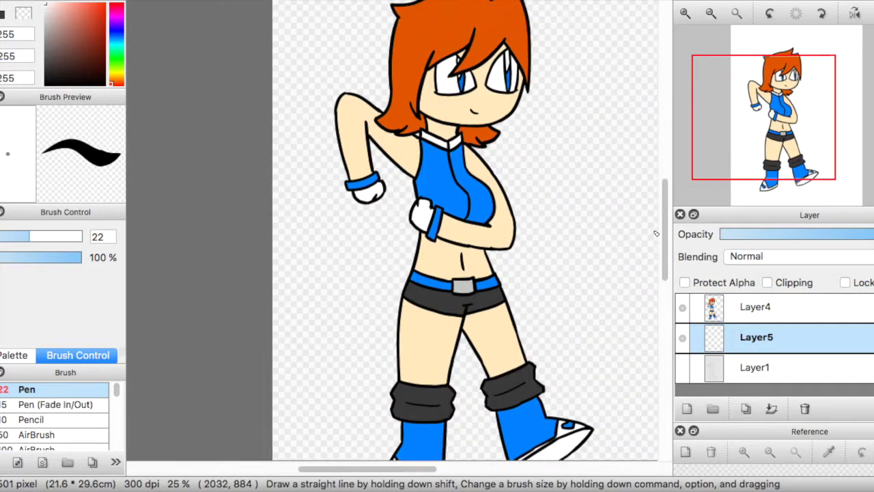
Set the background colour to orange and the foreground colour to light grey (177, 177, 177)
{"action": "key", "text": "super+minus"}
{"action": "left_click", "coordinate": [115, 80]}
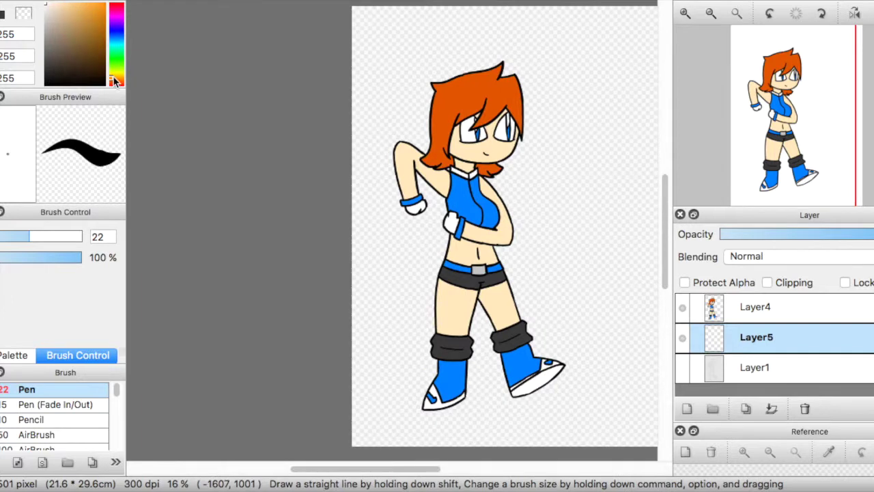
{"action": "left_click", "coordinate": [2, 15]}
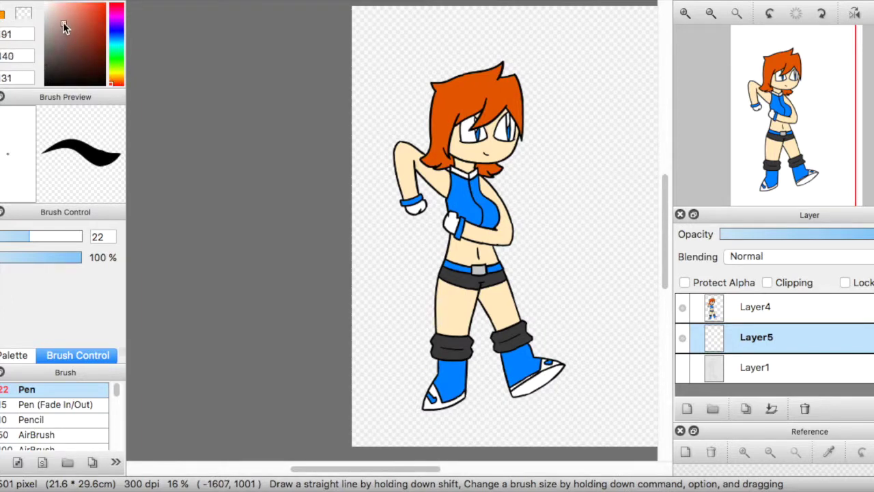
{"action": "left_click_drag", "start_coordinate": [31, 30], "coordinate": [27, 28]}
{"action": "key", "text": "v"}
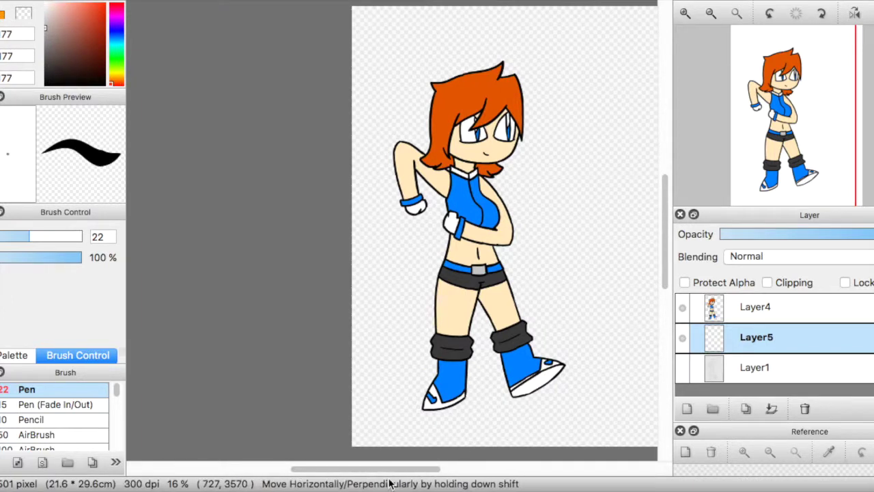
Crop the canvas closely around the character to about 14.1 × 24.7 cm
{"action": "left_click_drag", "start_coordinate": [385, 469], "coordinate": [401, 470]}
{"action": "key", "text": "m"}
{"action": "mouse_move", "coordinate": [314, 41]}
{"action": "left_mouse_down"}
{"action": "mouse_move", "coordinate": [523, 464]}
{"action": "mouse_move", "coordinate": [536, 417]}
{"action": "left_mouse_up"}
{"action": "left_click", "coordinate": [125, 33]}
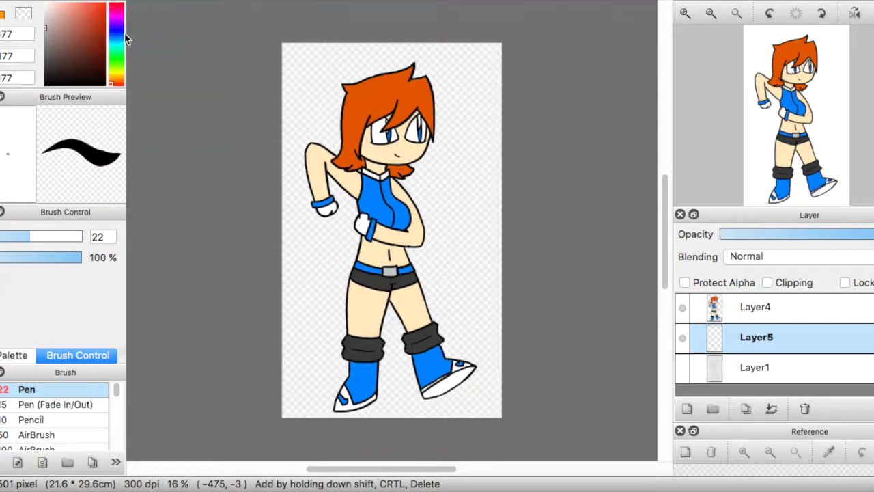
{"action": "mouse_move", "coordinate": [279, 52]}
{"action": "left_mouse_down"}
{"action": "mouse_move", "coordinate": [504, 445]}
{"action": "mouse_move", "coordinate": [491, 449]}
{"action": "left_mouse_up"}
{"action": "left_click", "coordinate": [103, 2]}
{"action": "left_click", "coordinate": [114, 33]}
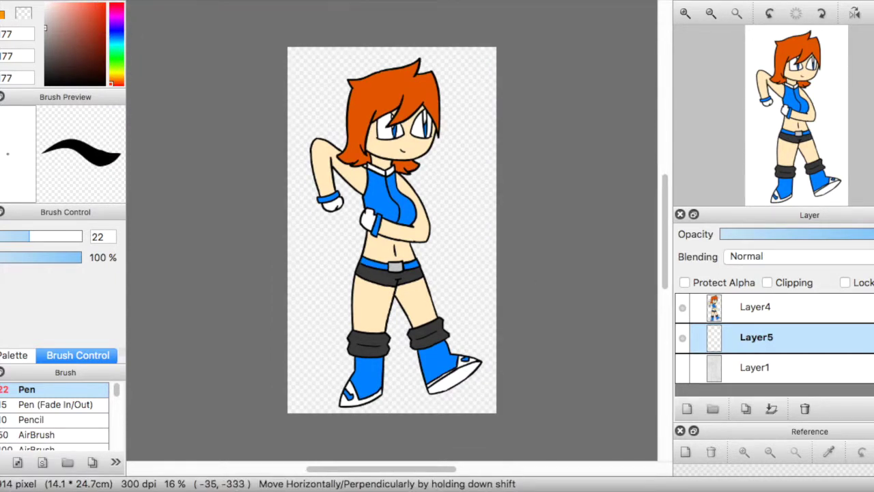
Fill the new layer with a radial gradient from light grey behind the character to orange at the edges
{"action": "mouse_move", "coordinate": [391, 254]}
{"action": "left_mouse_down"}
{"action": "mouse_move", "coordinate": [459, 102]}
{"action": "mouse_move", "coordinate": [336, 296]}
{"action": "mouse_move", "coordinate": [454, 136]}
{"action": "left_mouse_up"}
{"action": "key", "text": "super+z"}
{"action": "key", "text": "super+z"}
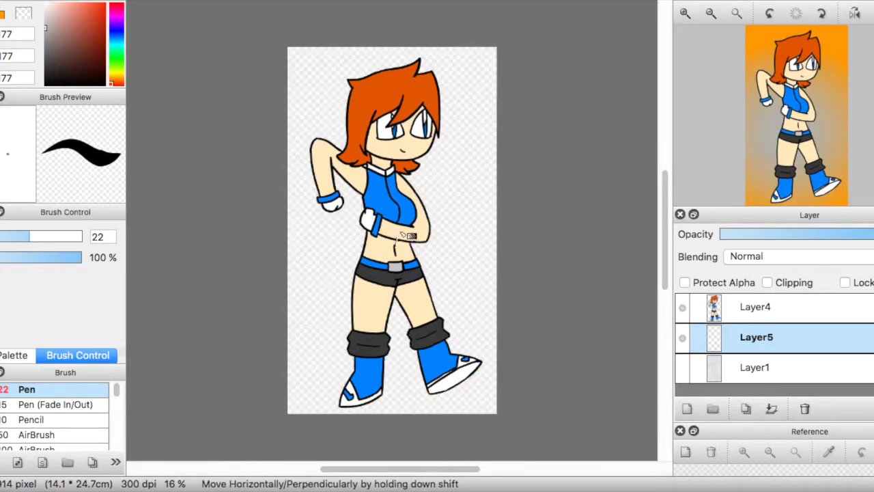
Merge the character layer down into the gradient layer and delete the hidden sketch layer Layer1
{"action": "left_click", "coordinate": [806, 313]}
{"action": "left_click", "coordinate": [137, 1]}
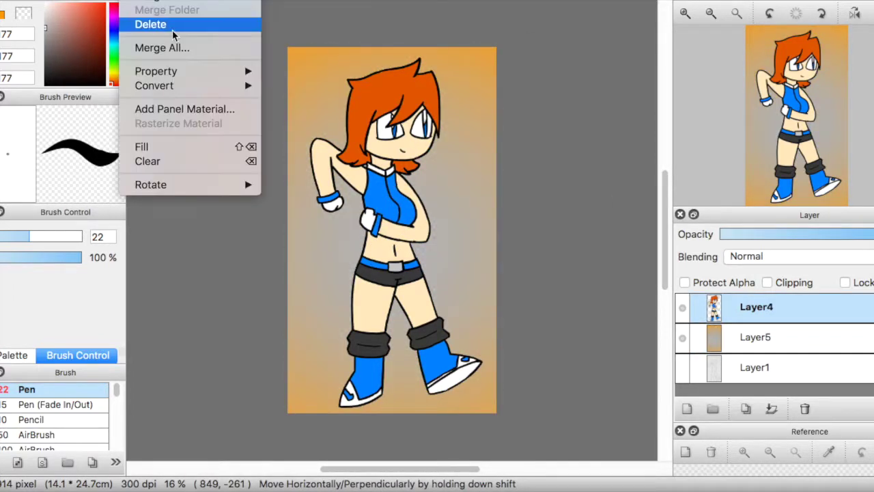
{"action": "left_click", "coordinate": [163, 4]}
{"action": "key", "text": "super+e"}
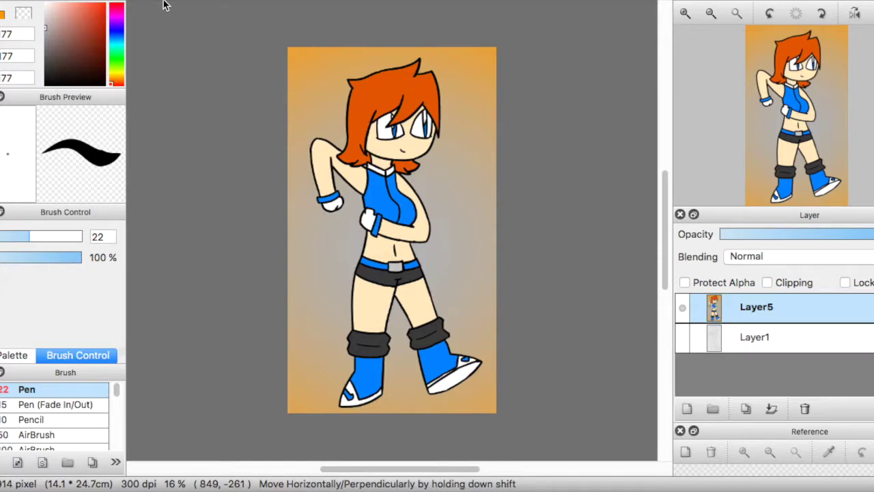
{"action": "left_click", "coordinate": [755, 337]}
{"action": "left_click", "coordinate": [805, 408]}
{"action": "scroll", "coordinate": [628, 217], "scroll_direction": "up", "scroll_amount": 1}
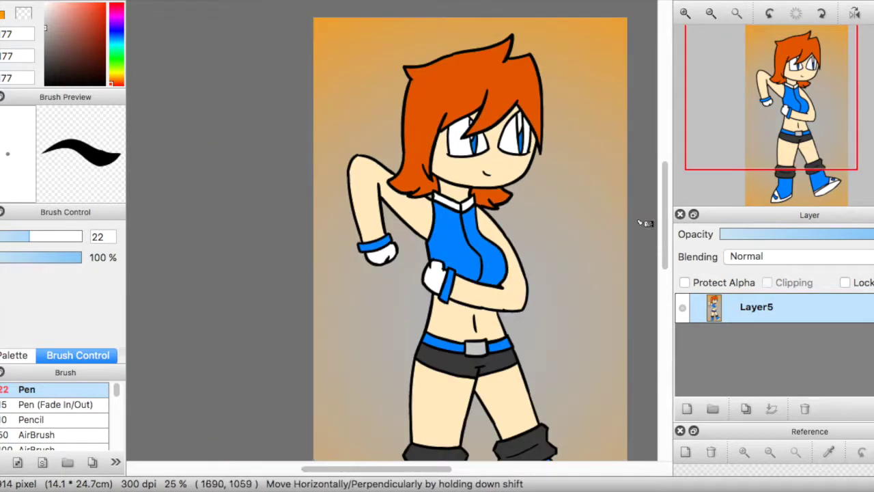
{"action": "scroll", "coordinate": [571, 183], "scroll_direction": "up", "scroll_amount": 1}
{"action": "scroll", "coordinate": [645, 251], "scroll_direction": "down", "scroll_amount": 5}
{"action": "scroll", "coordinate": [645, 233], "scroll_direction": "up", "scroll_amount": 1}
{"action": "scroll", "coordinate": [644, 225], "scroll_direction": "down", "scroll_amount": 1}
{"action": "scroll", "coordinate": [644, 225], "scroll_direction": "up", "scroll_amount": 4}
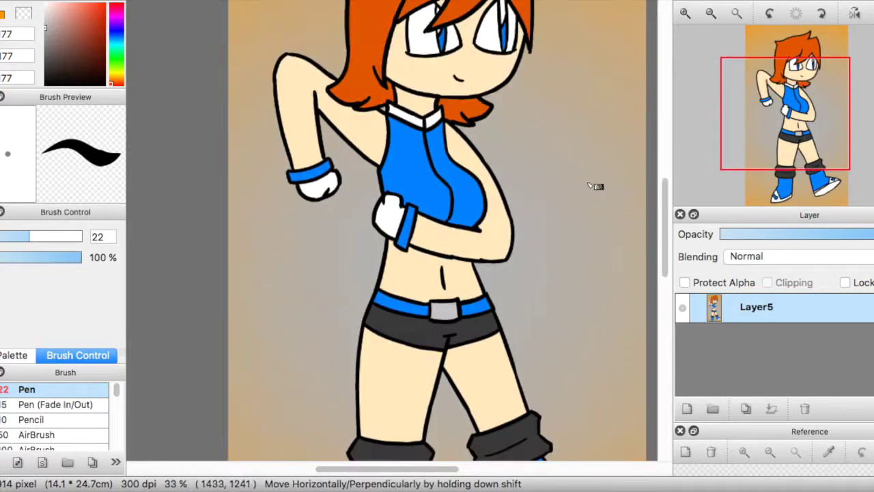